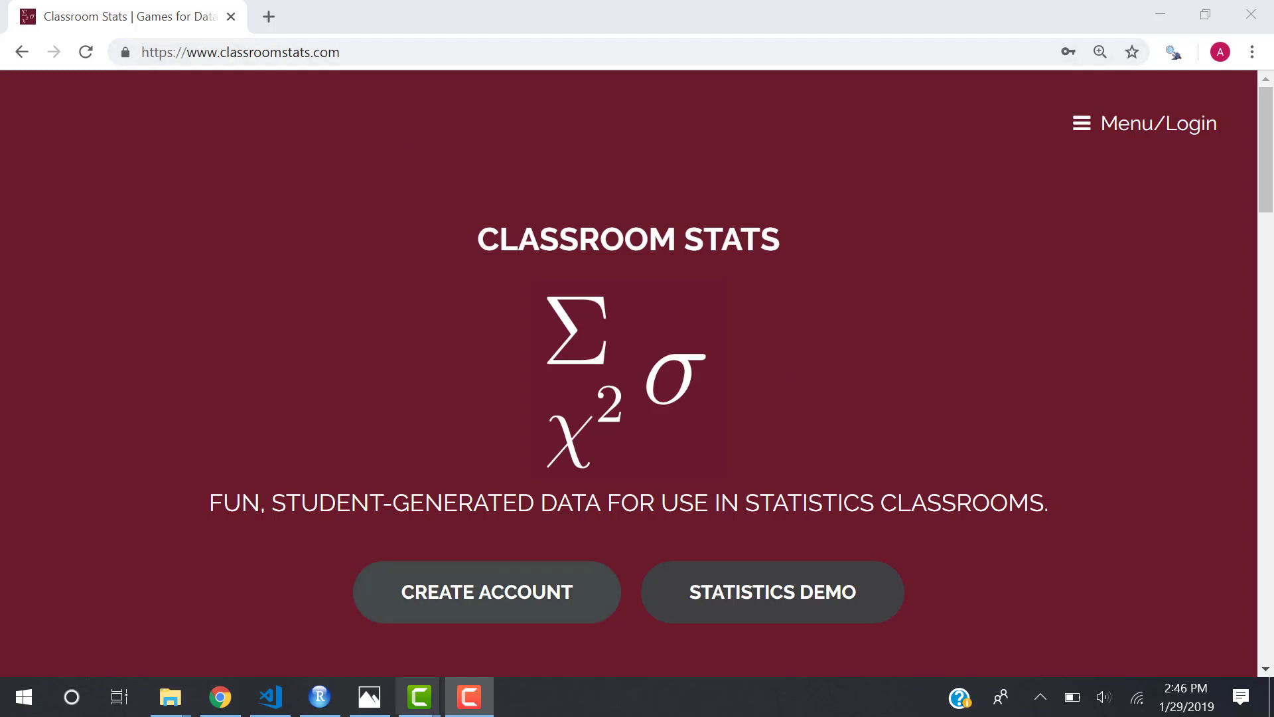
Bring up the photo classroomstats phone.jpg showing the phone app's room-entry screen.
click(377, 702)
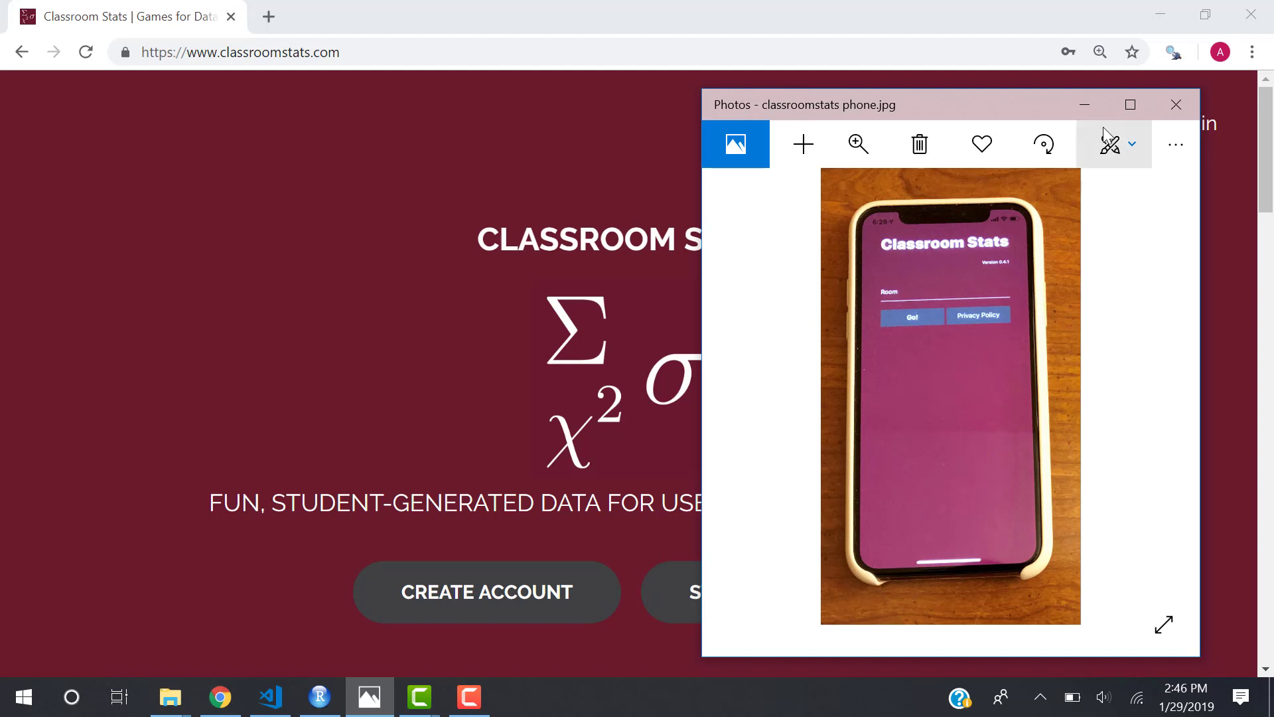
Minimize the Photos window holding the phone app photo.
click(1089, 106)
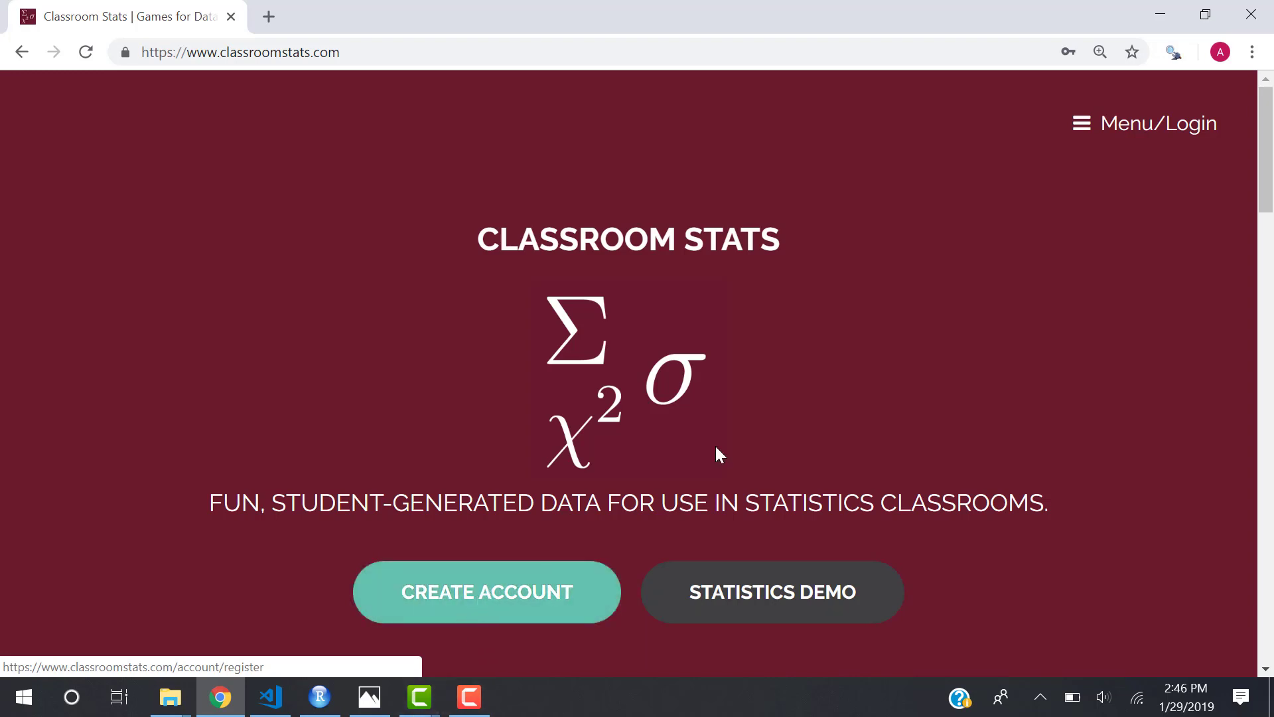
Log in to the instructor account with the saved email and password.
click(1147, 135)
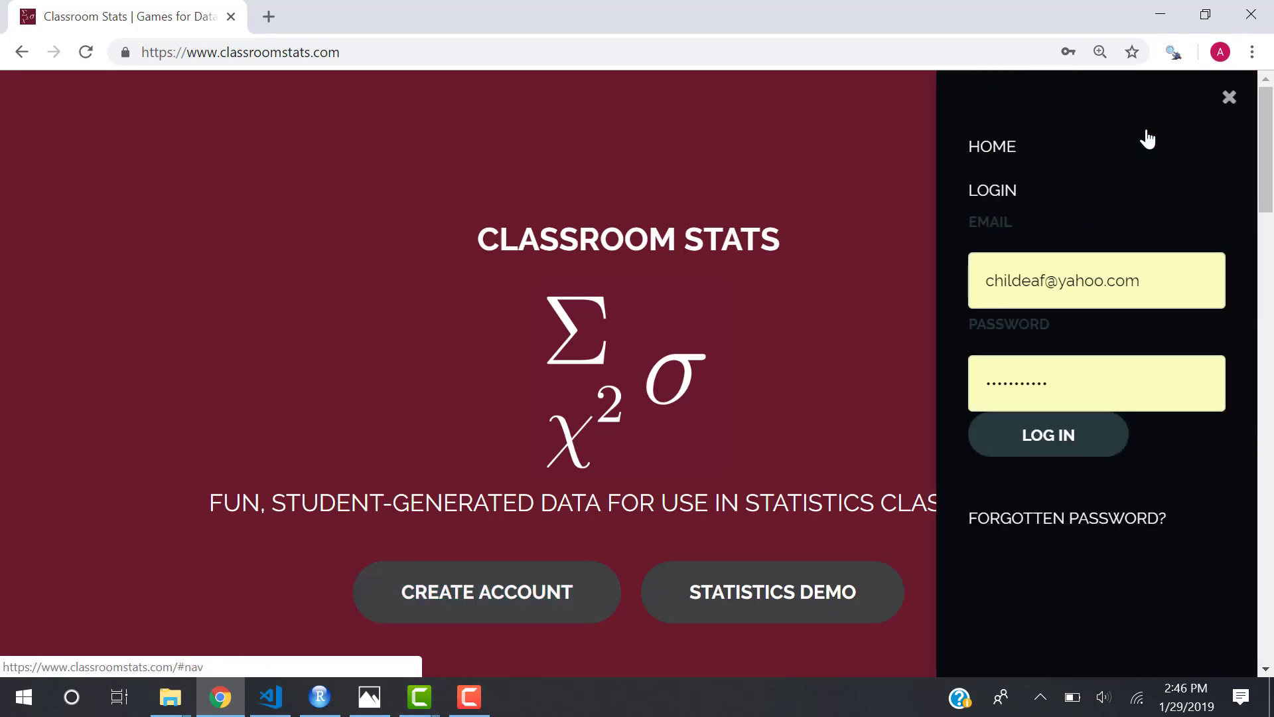
click(1059, 439)
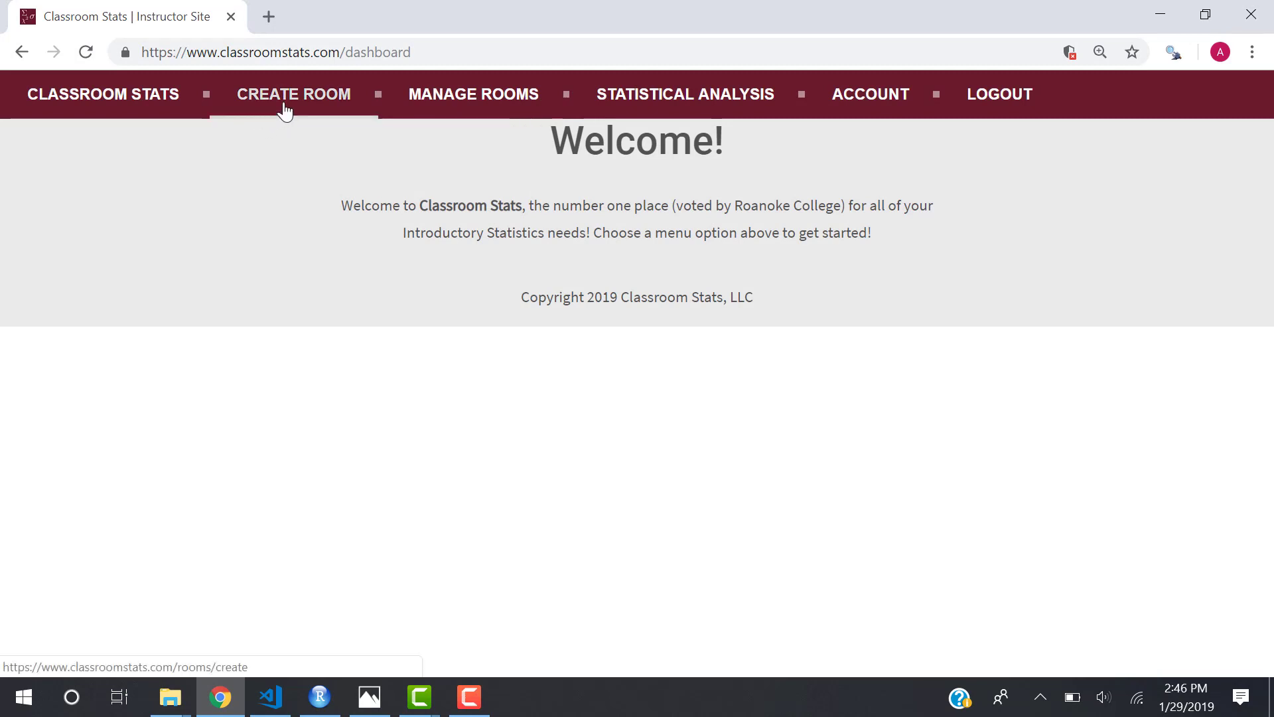
Start a new room and enter question 1, 'Hours slept last night?'.
click(286, 106)
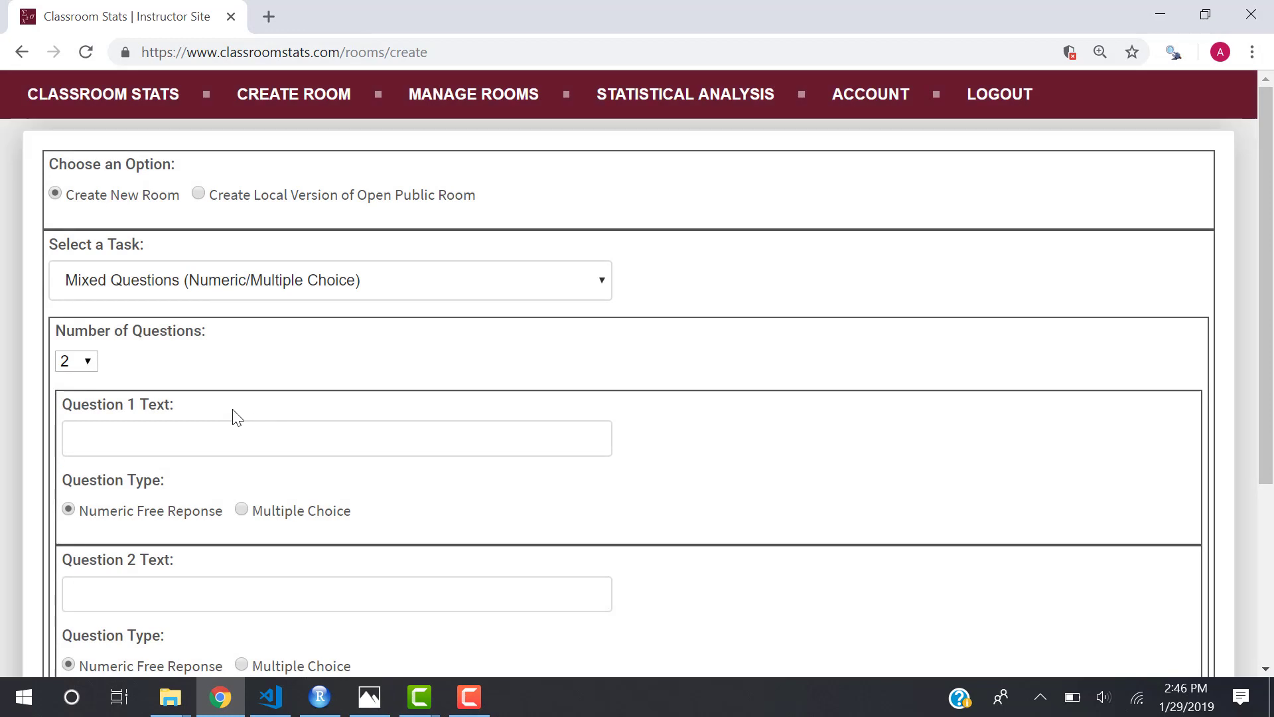
click(223, 442)
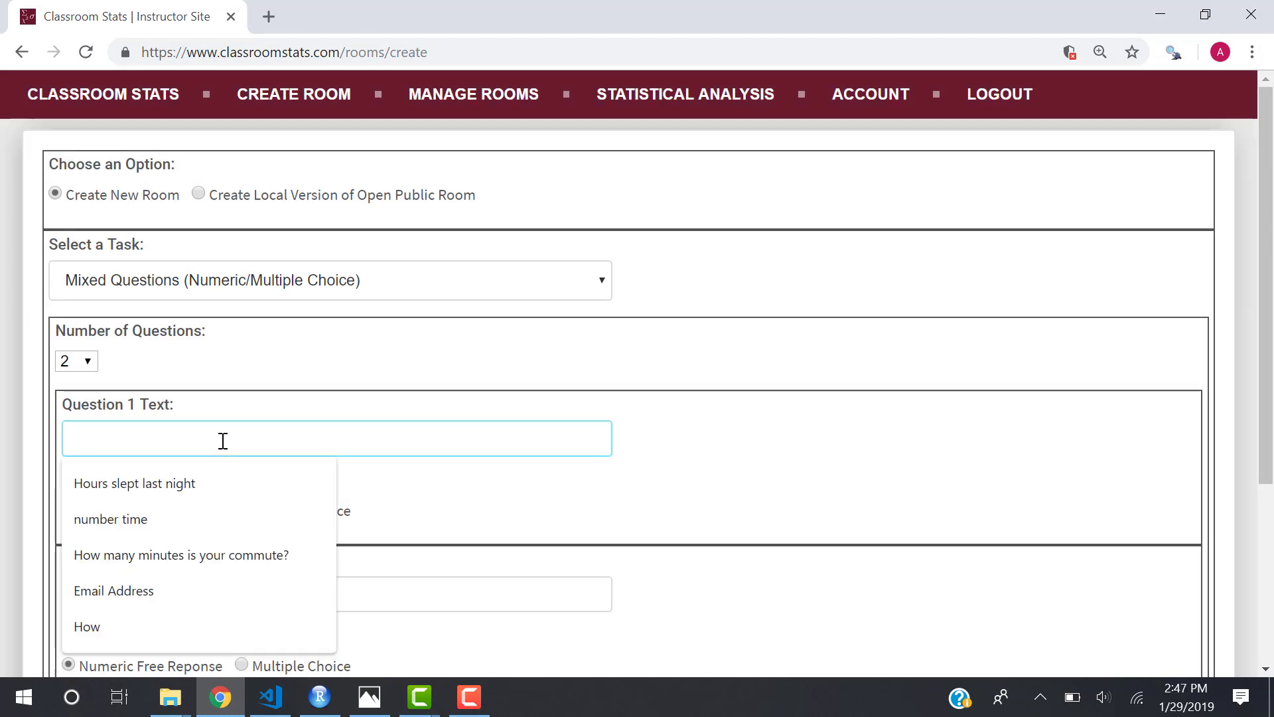
click(216, 479)
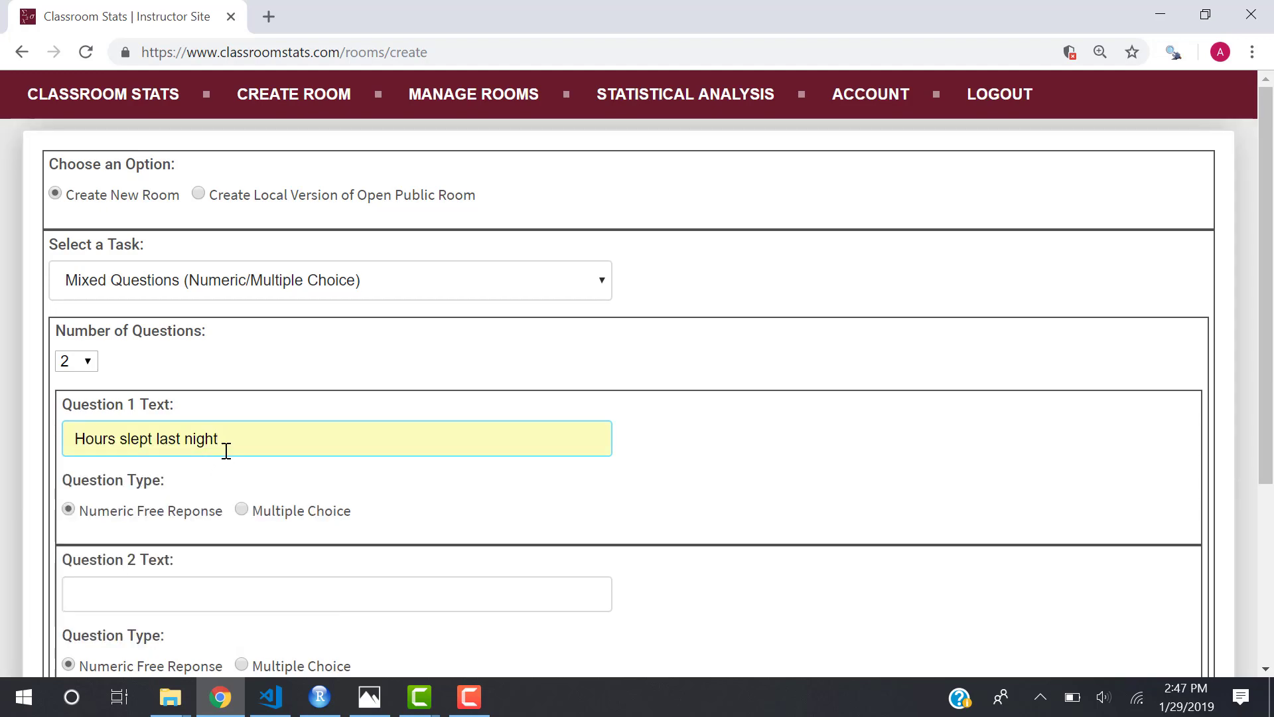
text(?)
scroll(161, 457, down, 1)
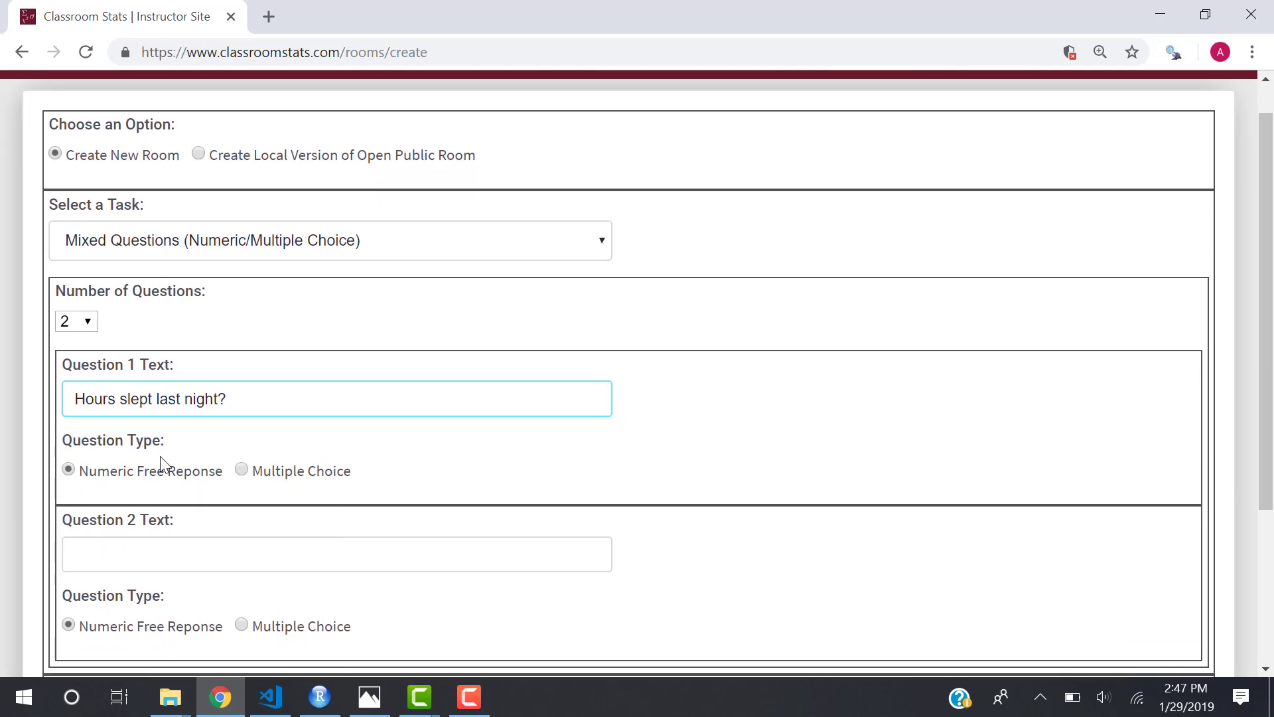
scroll(164, 487, down, 2)
Add question 2, 'Type of phone?', as a multiple-choice question.
click(168, 444)
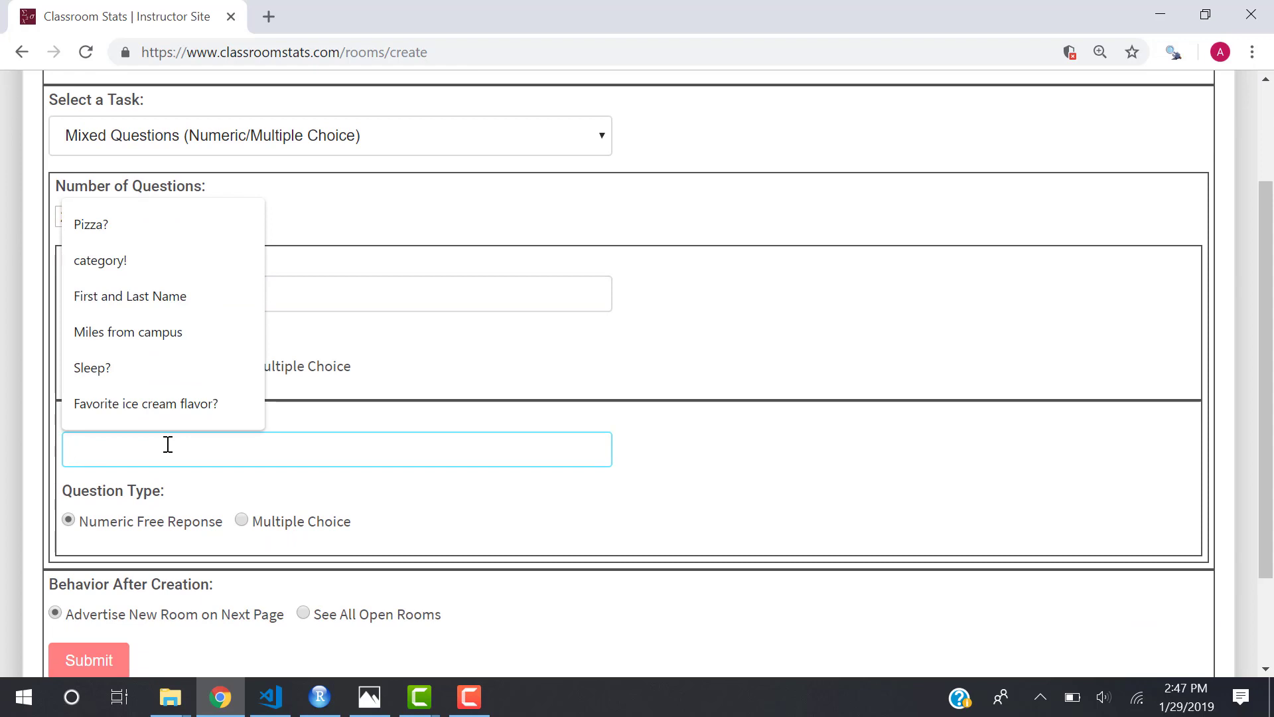
text(T)
click(155, 496)
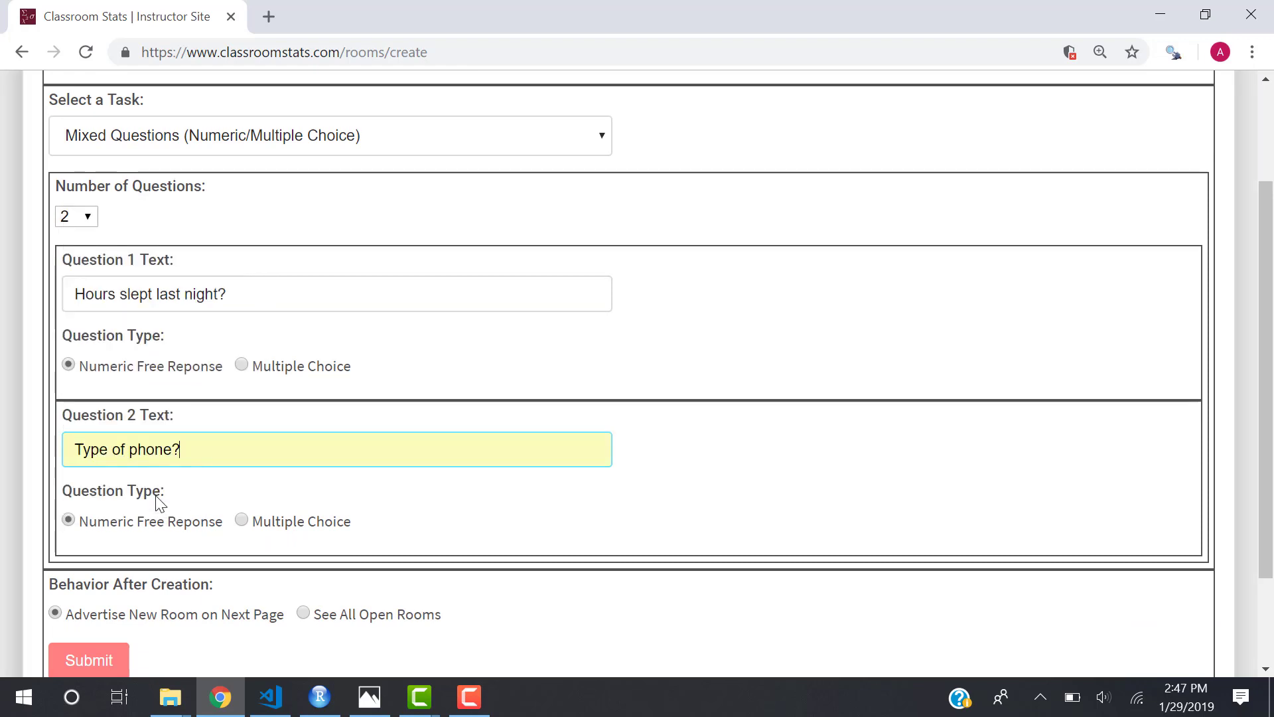
click(241, 521)
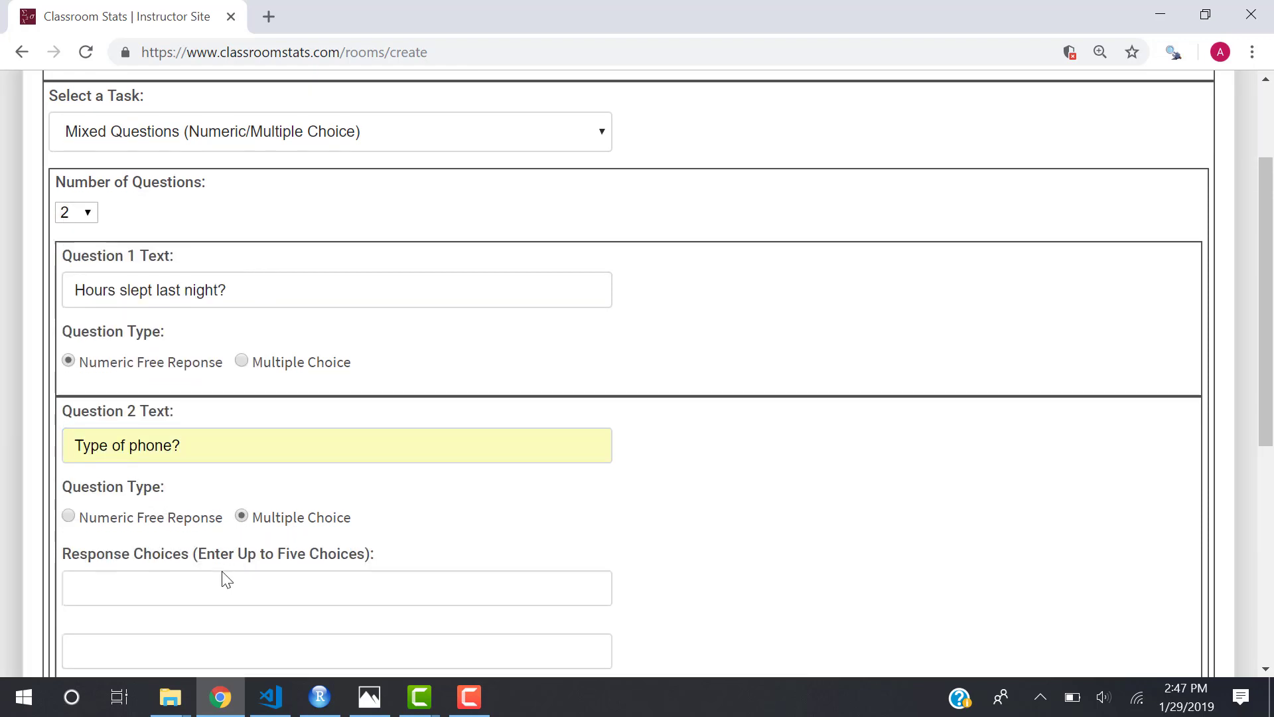
scroll(227, 580, down, 1)
Give question 2 the choices iPhone and Android and submit the room, getting code XNYR.
click(228, 556)
text(iPhone)
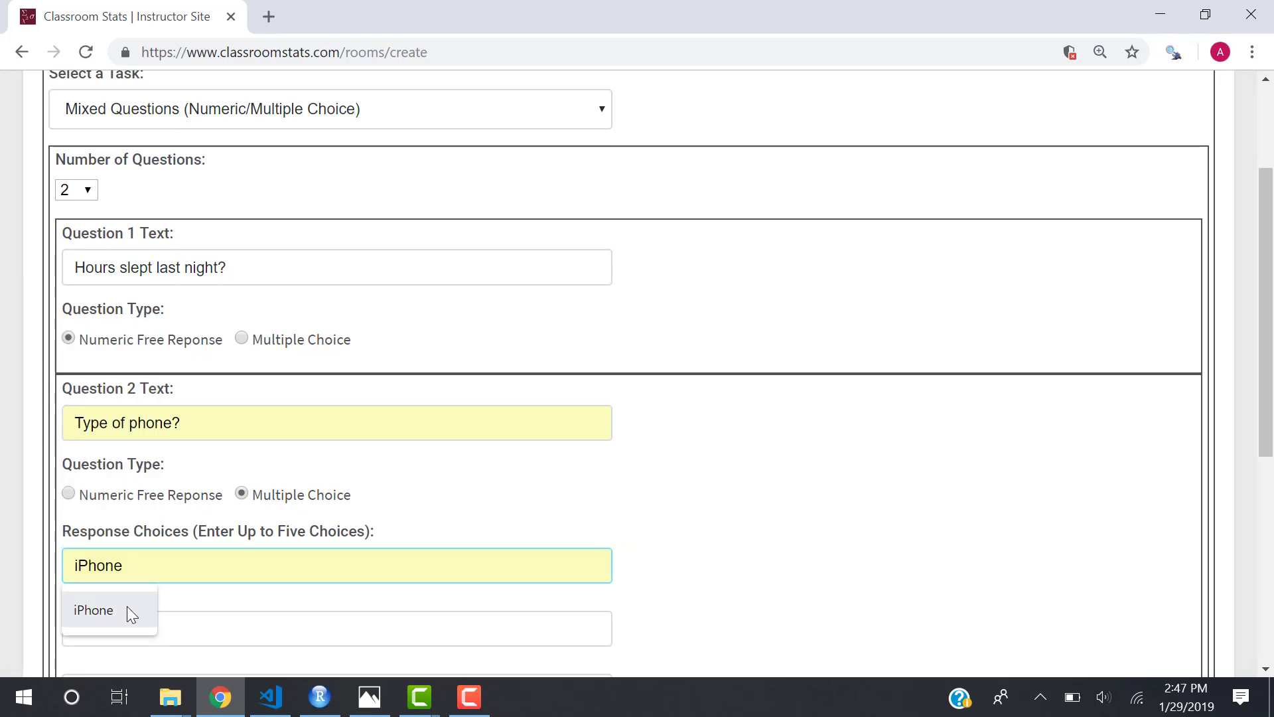
click(126, 609)
scroll(128, 601, down, 1)
click(130, 597)
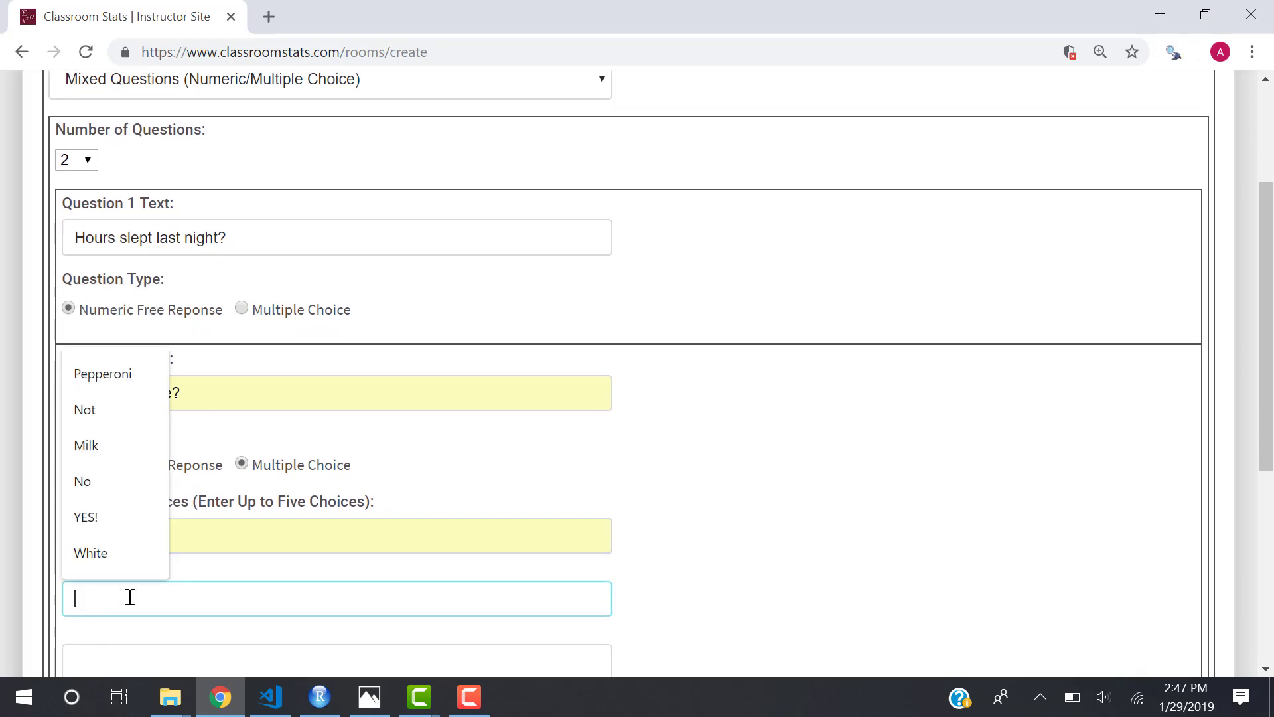
text(Android)
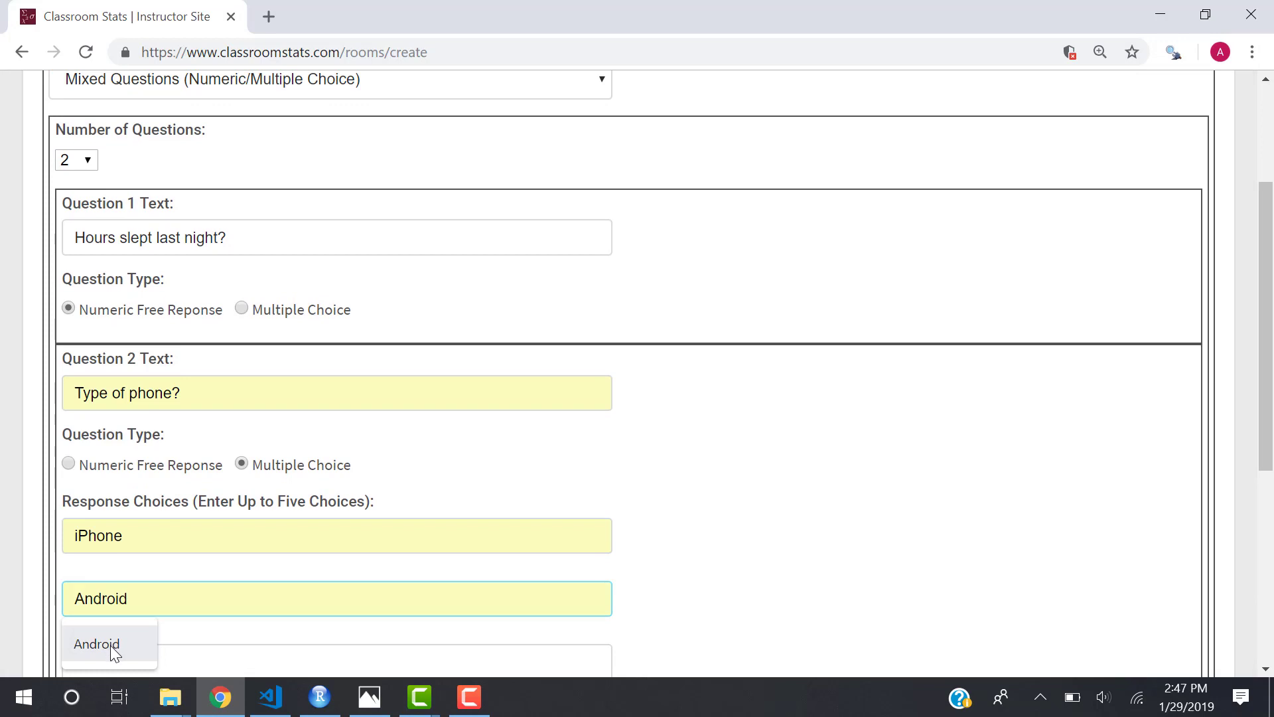
click(113, 651)
scroll(342, 569, down, 2)
scroll(343, 568, down, 4)
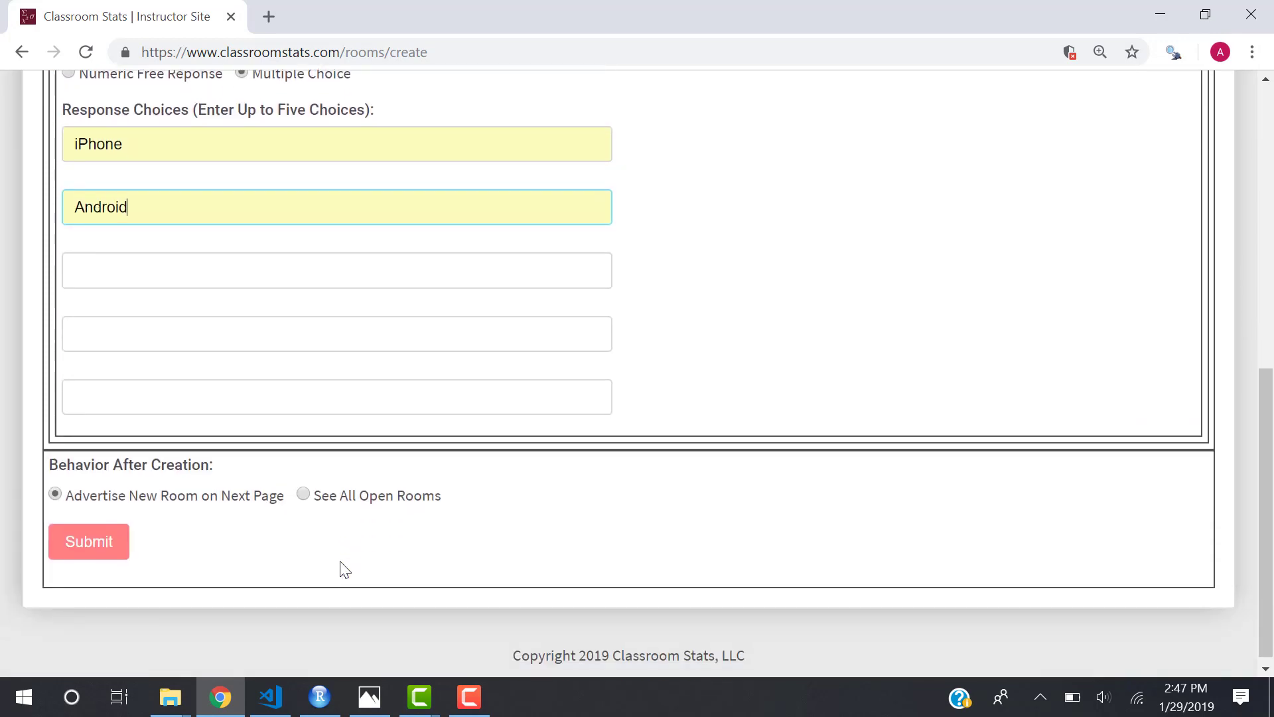
click(99, 545)
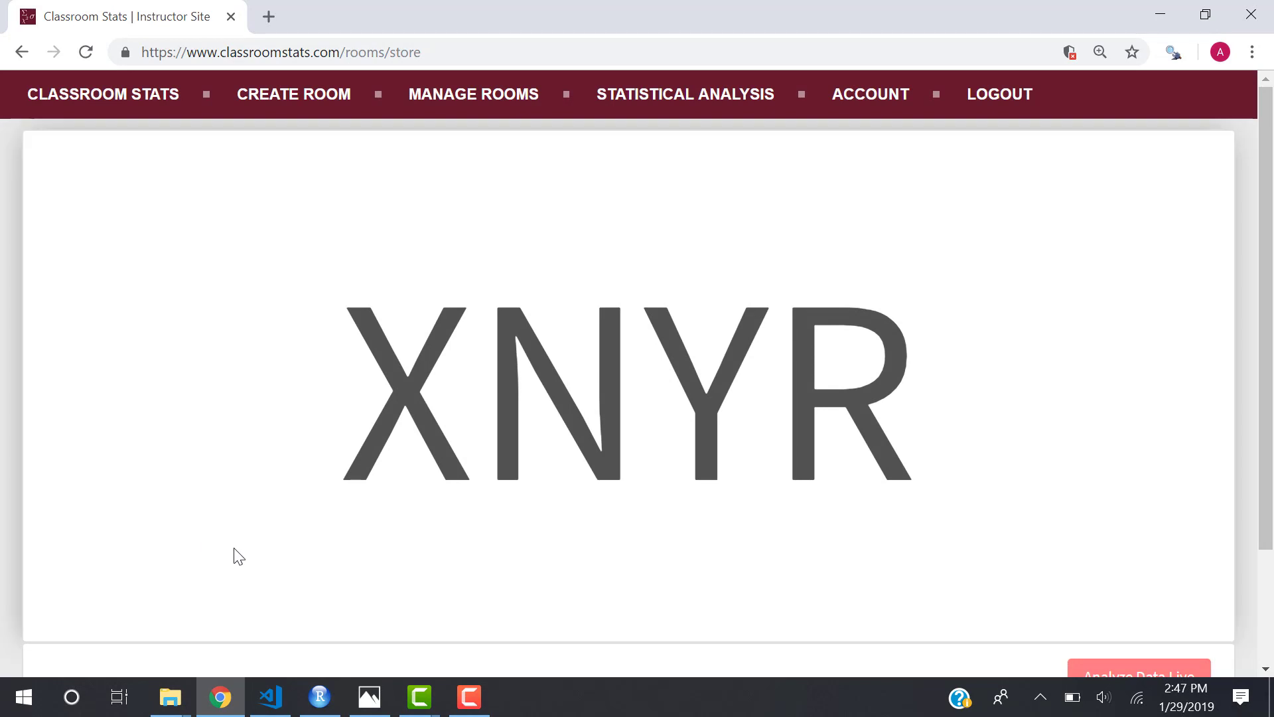
Analyze room XNYR's single response live, showing mean 8.00 hours slept.
scroll(233, 555, down, 2)
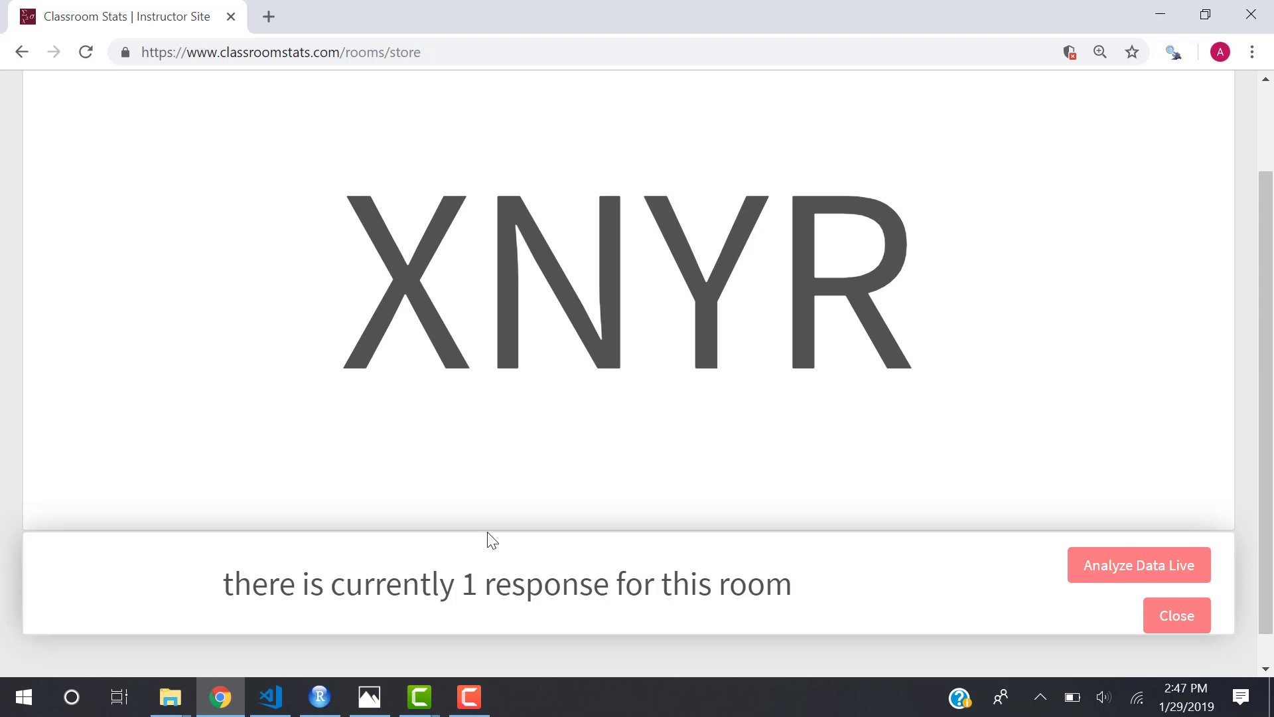
click(1092, 576)
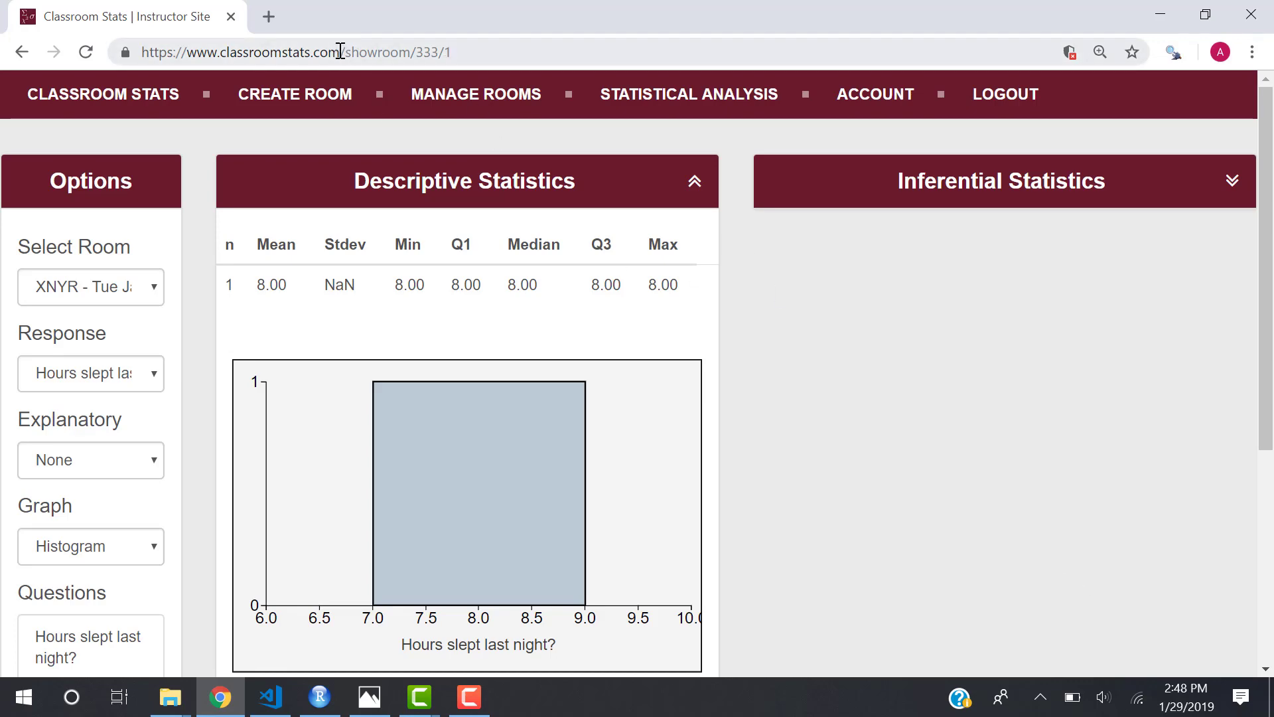
Strip /showroom/333/1 from the address to reach the homepage, then launch the Statistics Demo.
drag(340, 52, 730, 109)
key(BackSpace)
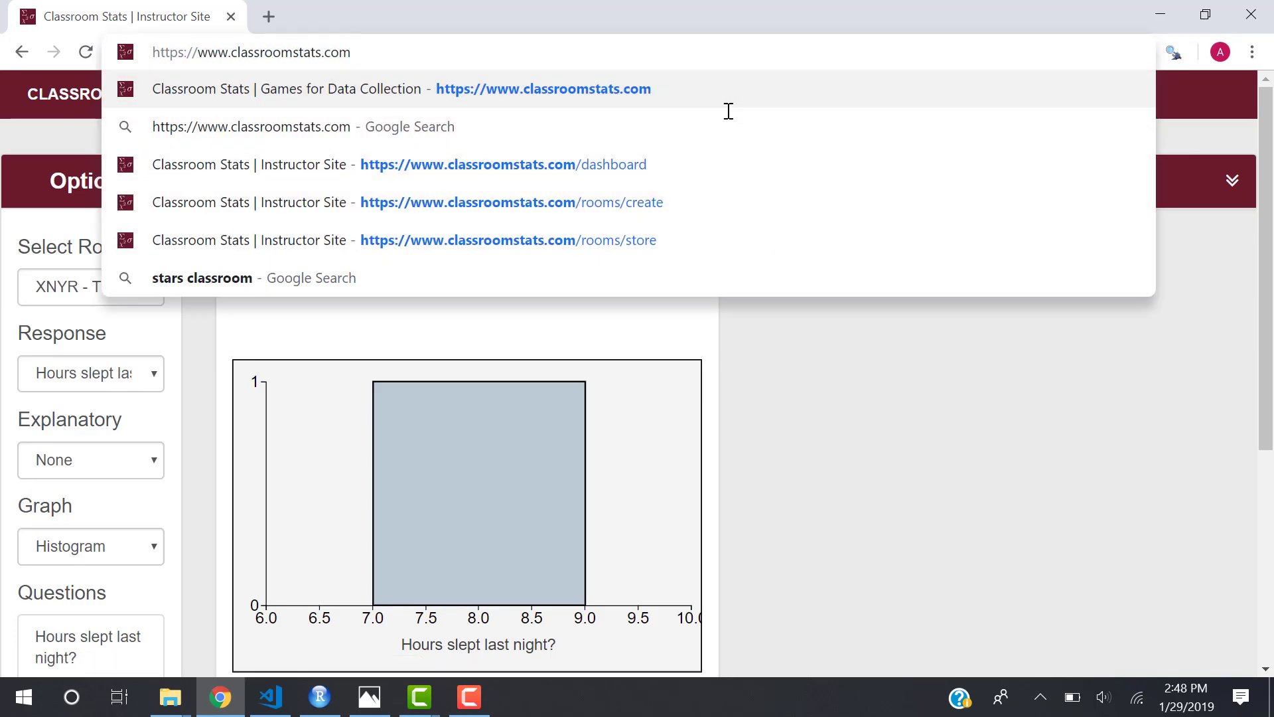
key(Return)
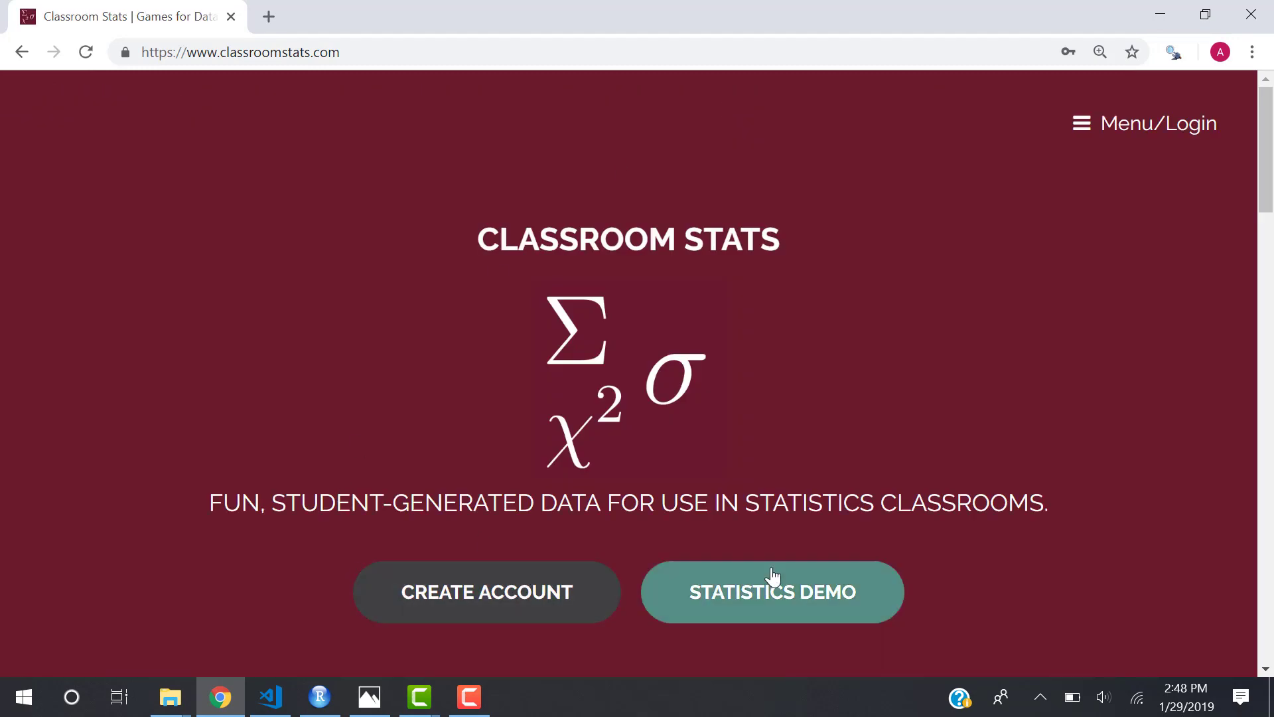
click(773, 576)
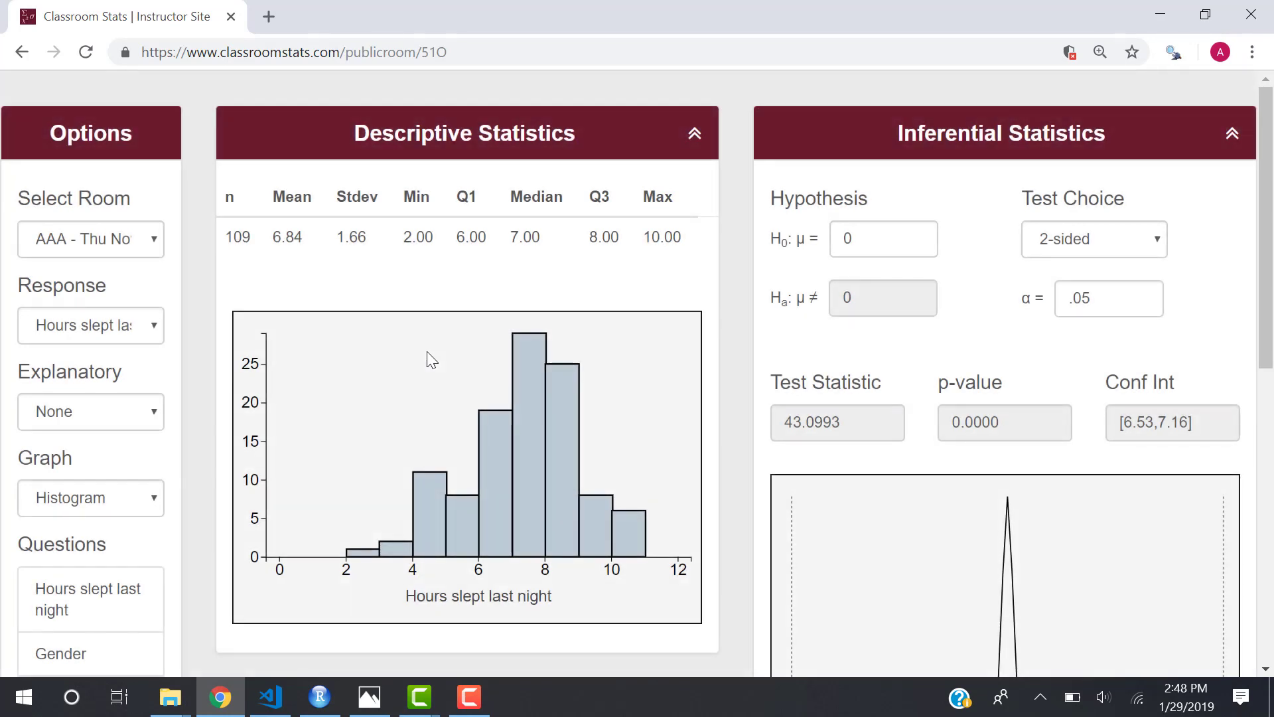
Set the null hypothesis mean to 7, giving test statistic -0.9822 and p-value 0.3282.
scroll(428, 352, down, 1)
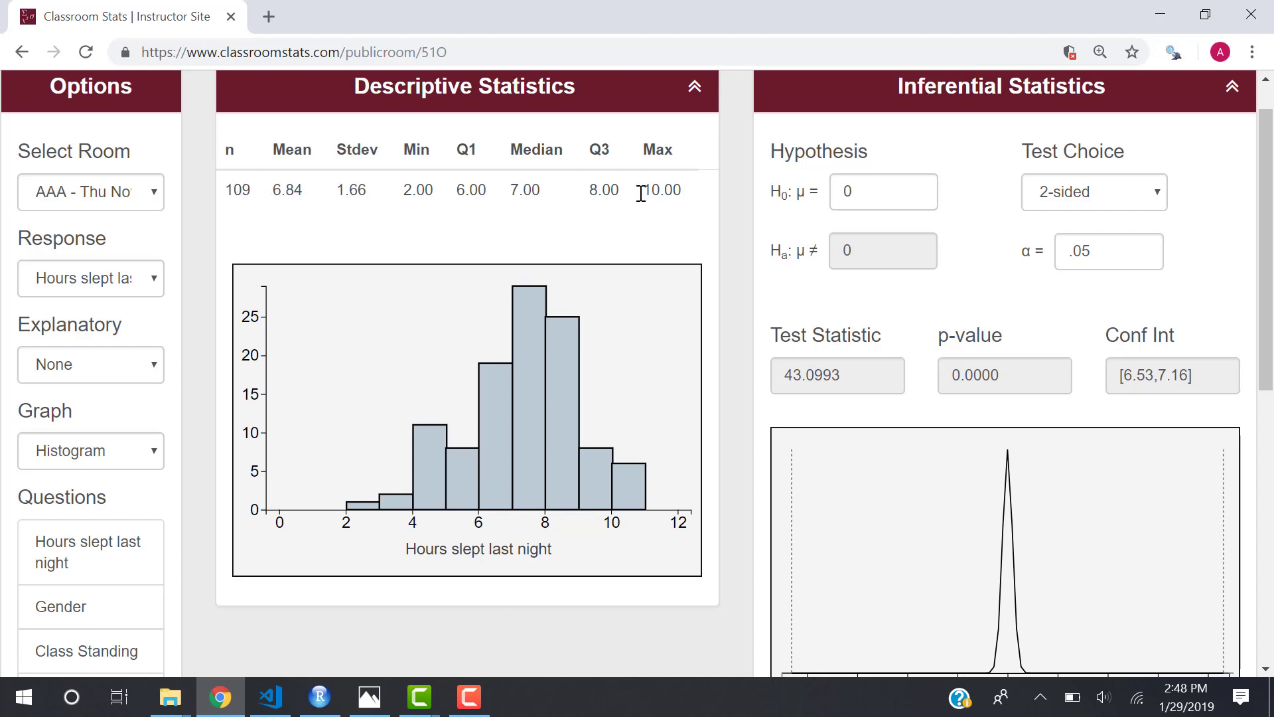
double_click(870, 193)
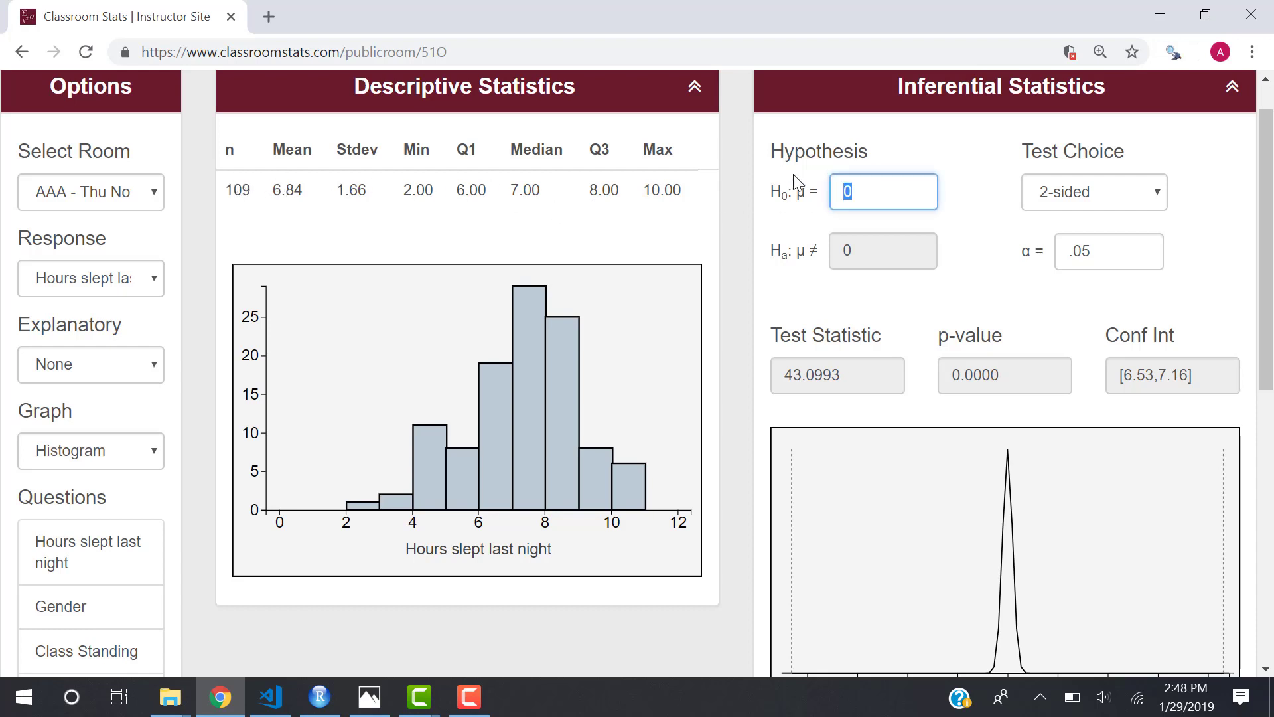
text(7)
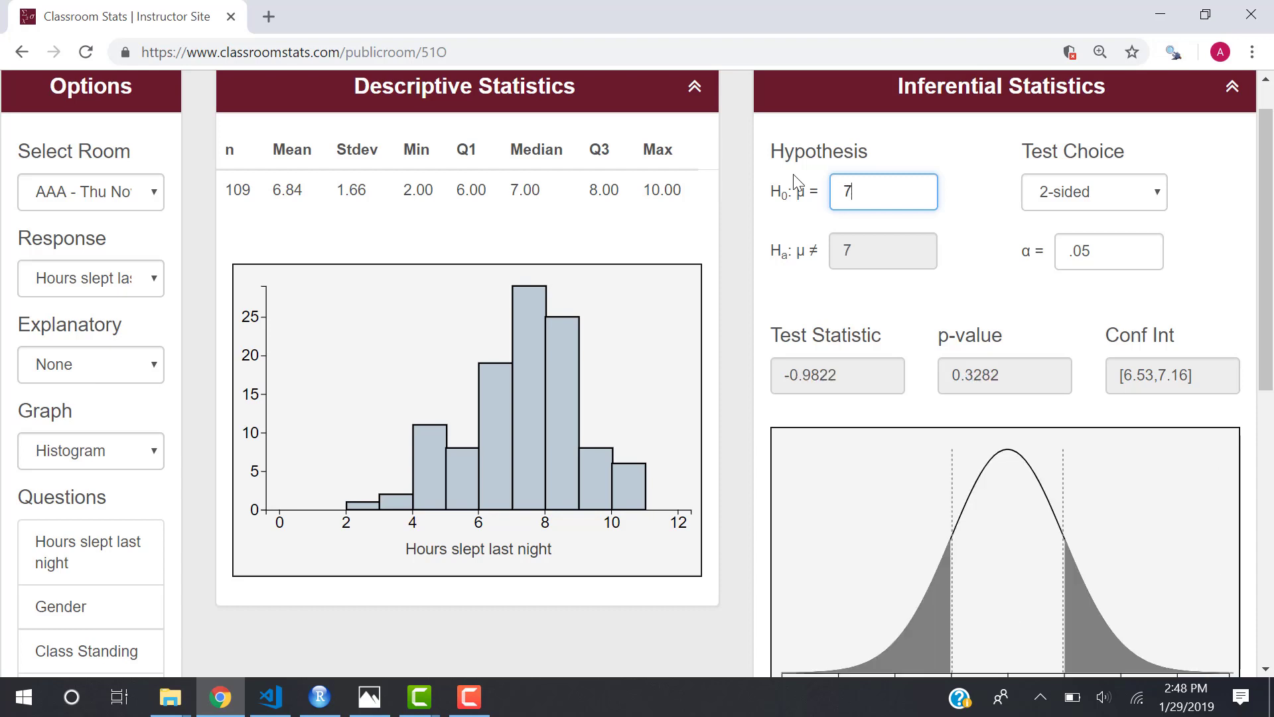
scroll(887, 372, down, 1)
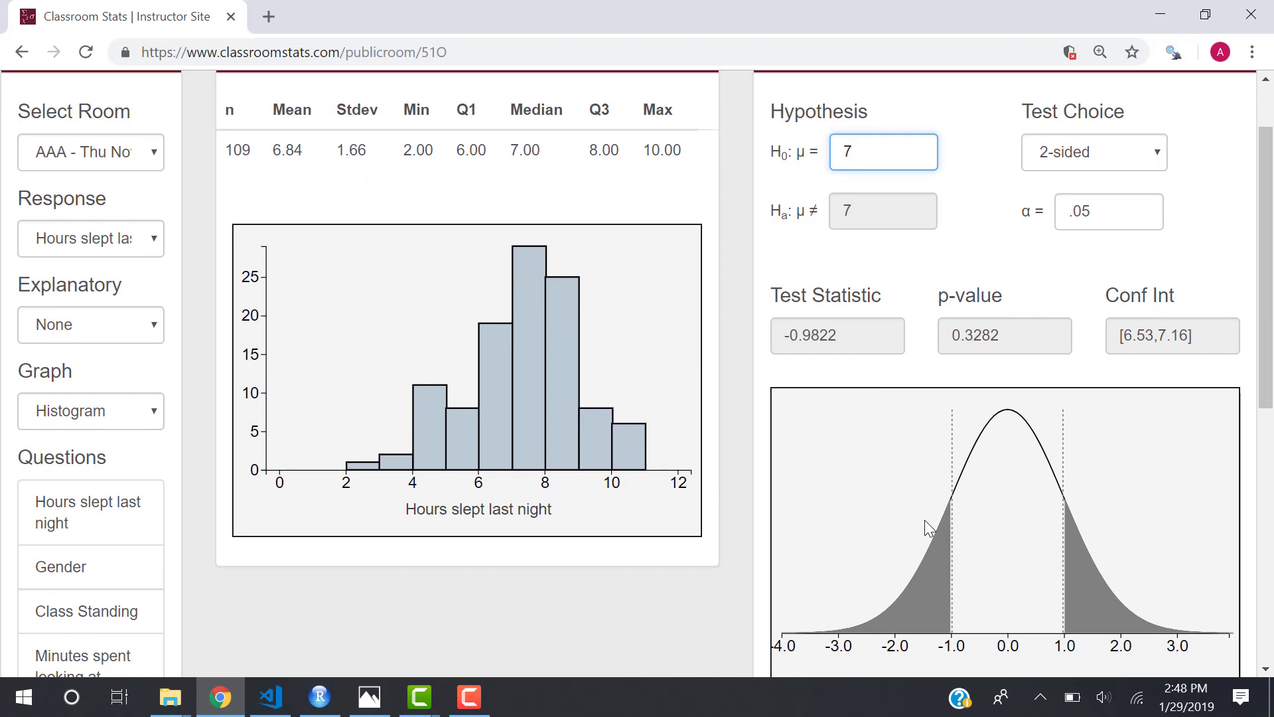
click(1141, 164)
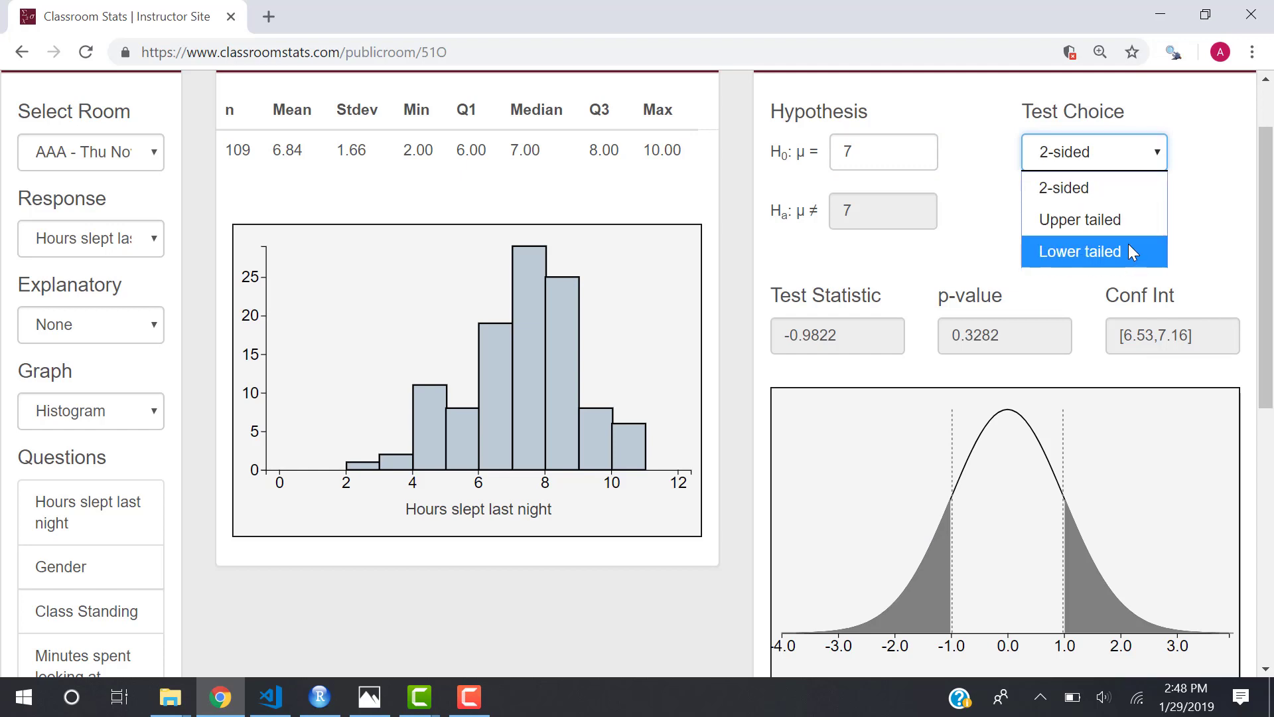
click(1057, 251)
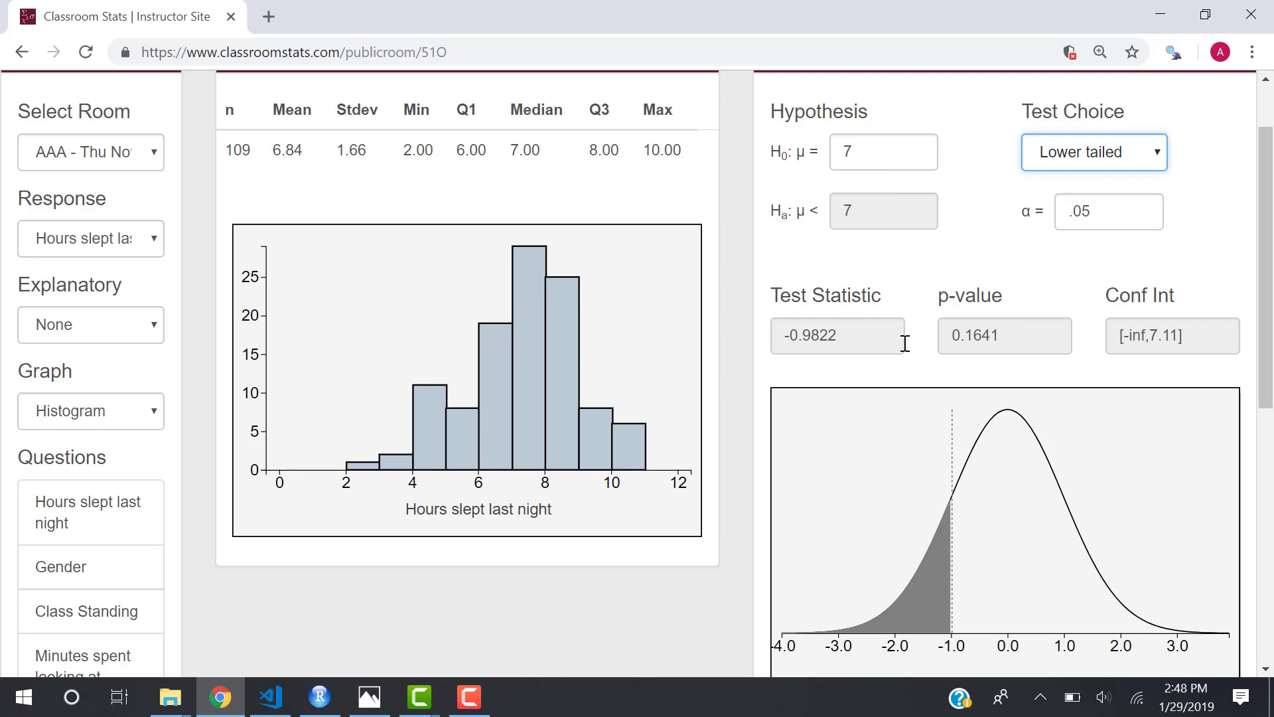
click(1064, 167)
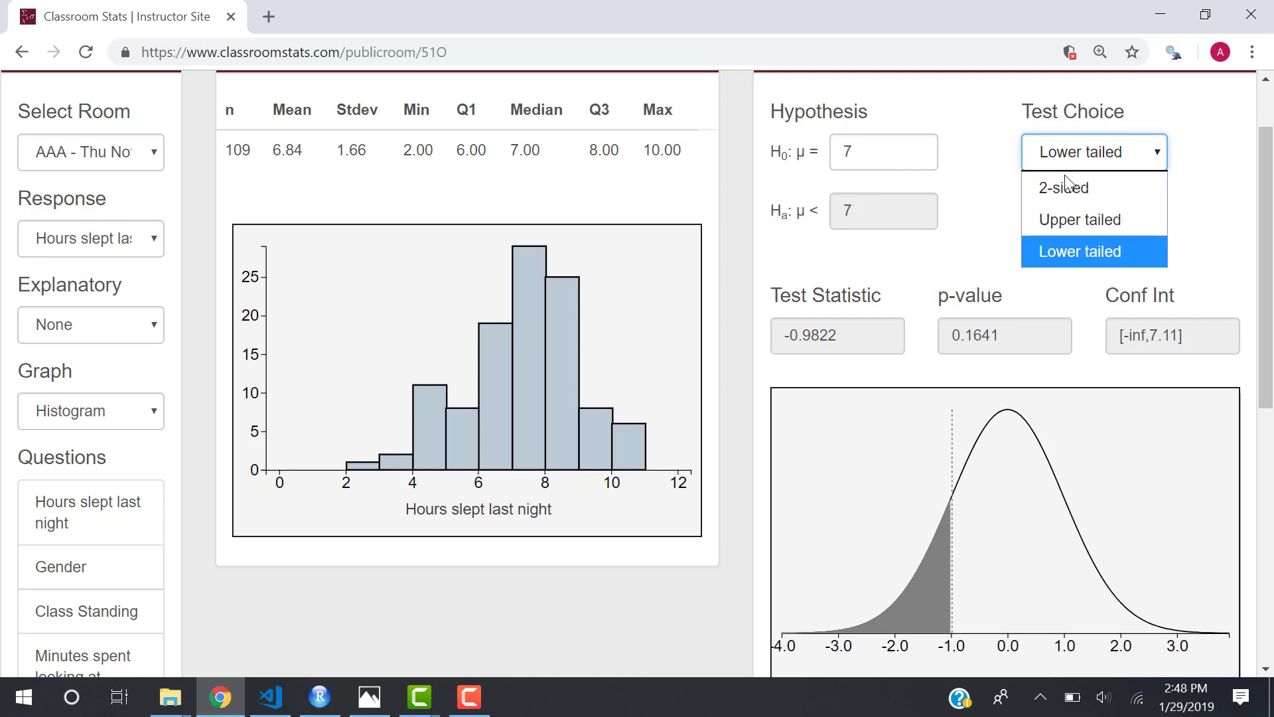
click(1065, 186)
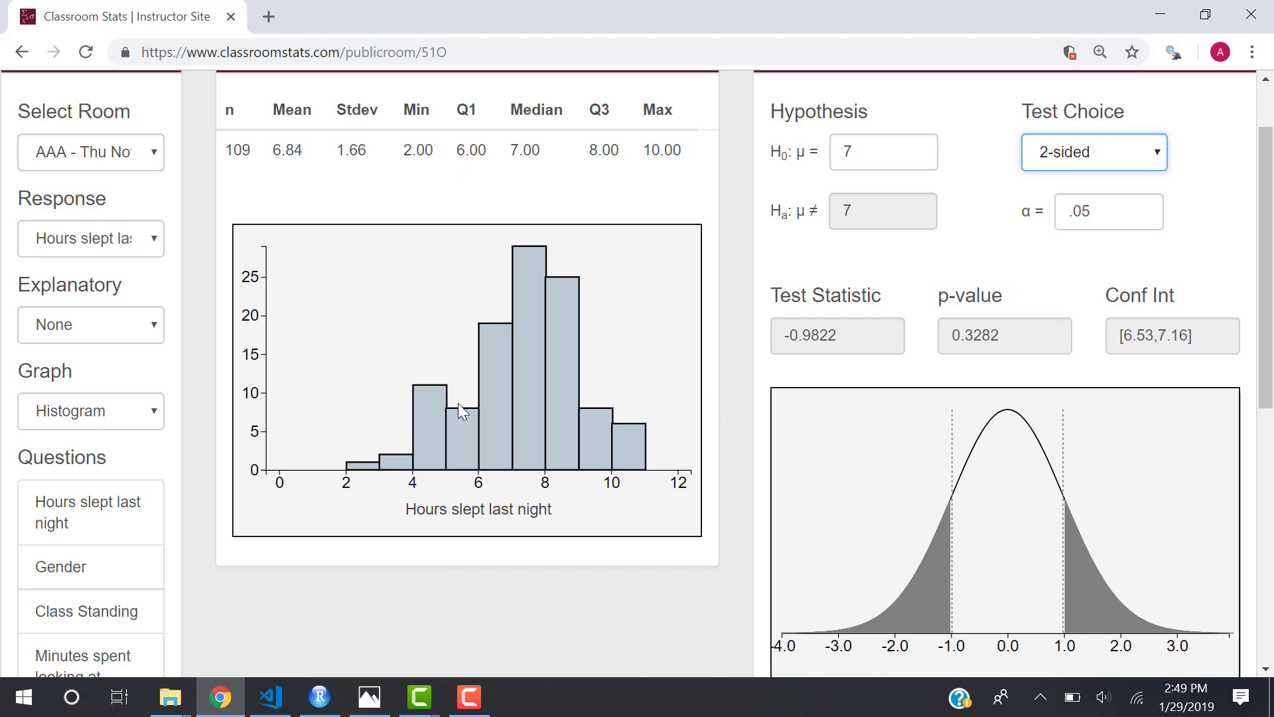
click(140, 339)
Use Gender as explanatory variable with null mean 0, giving statistic -0.7789, p-value 0.4378.
click(126, 414)
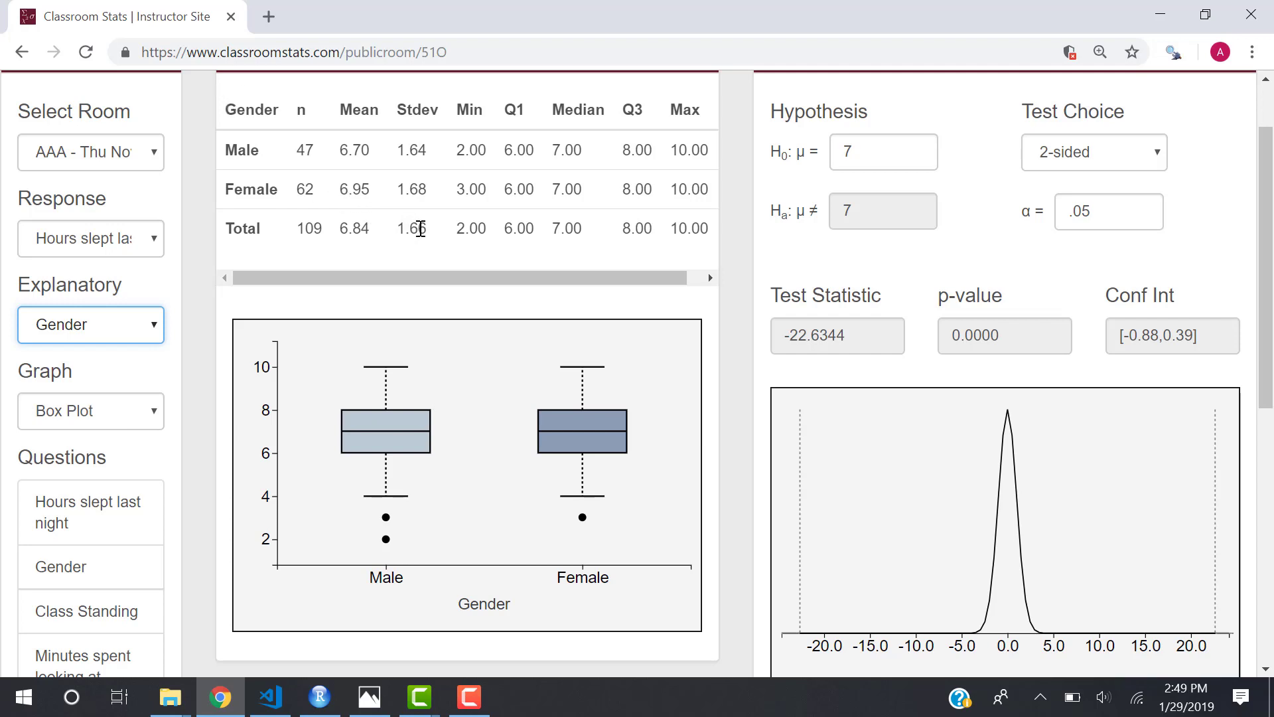
double_click(851, 151)
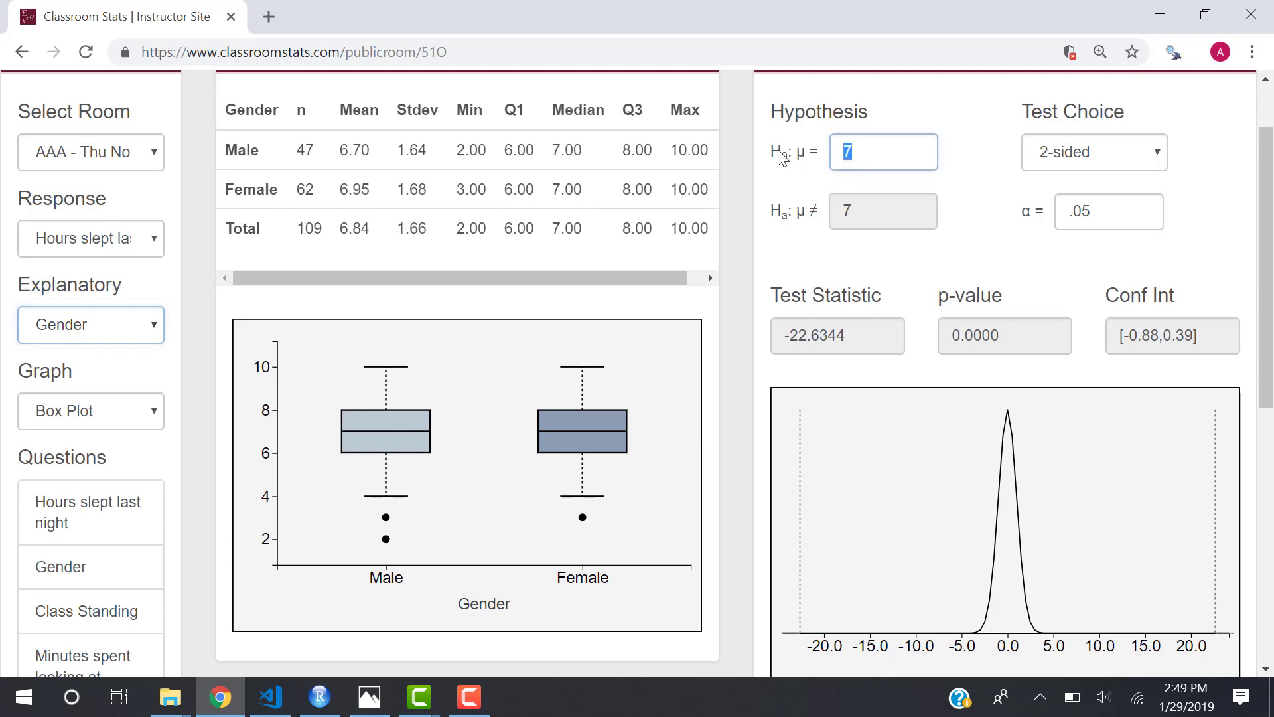
text(0)
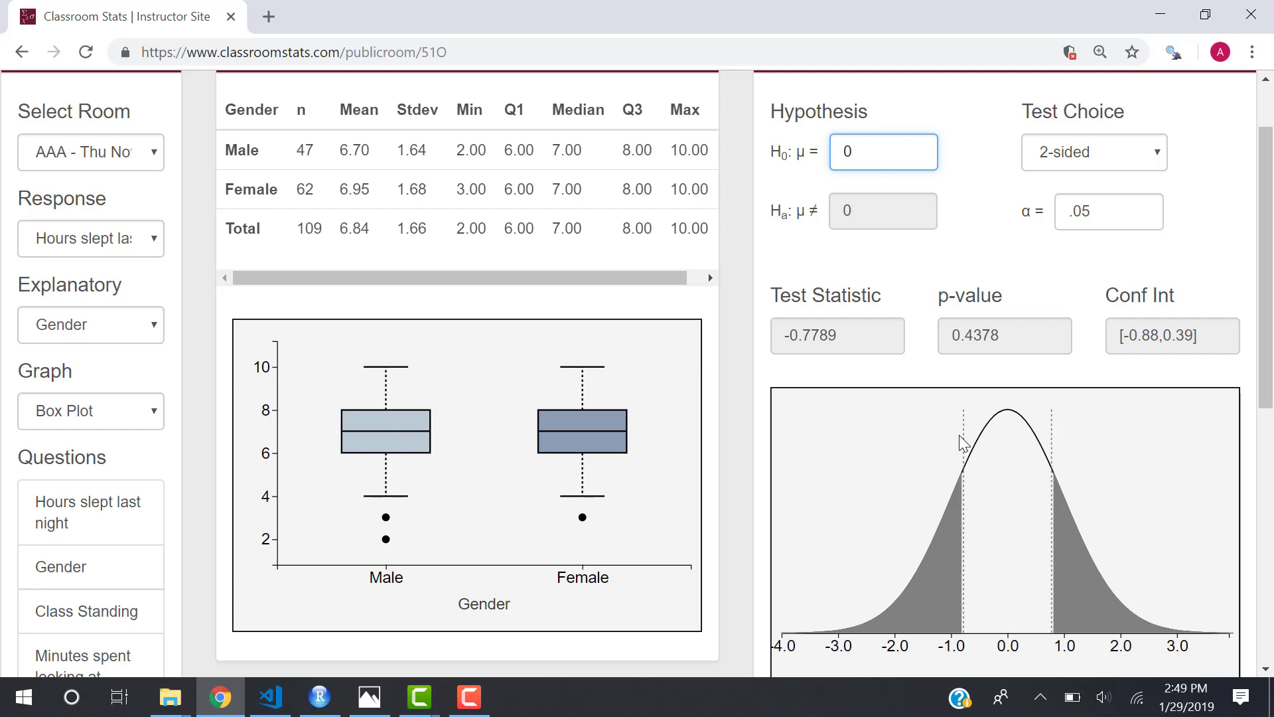
click(113, 336)
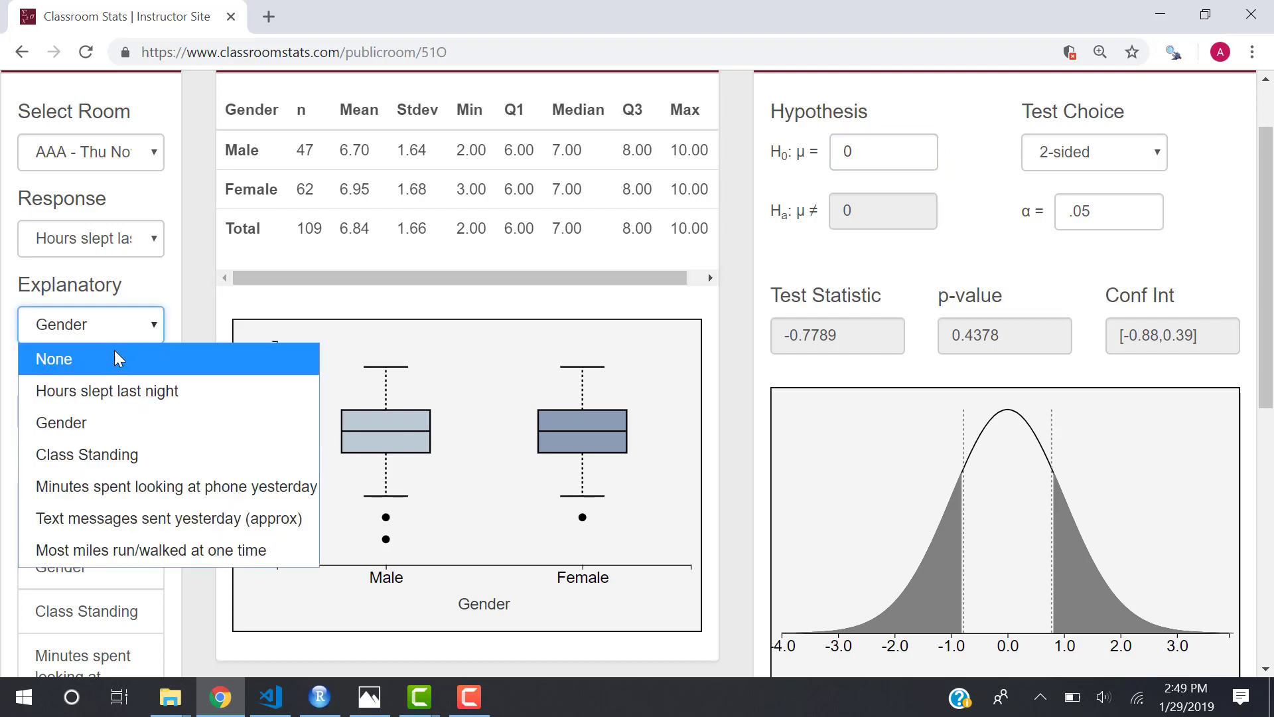
Use 'Minutes spent looking at phone yesterday' as explanatory variable and show the regression line.
click(151, 499)
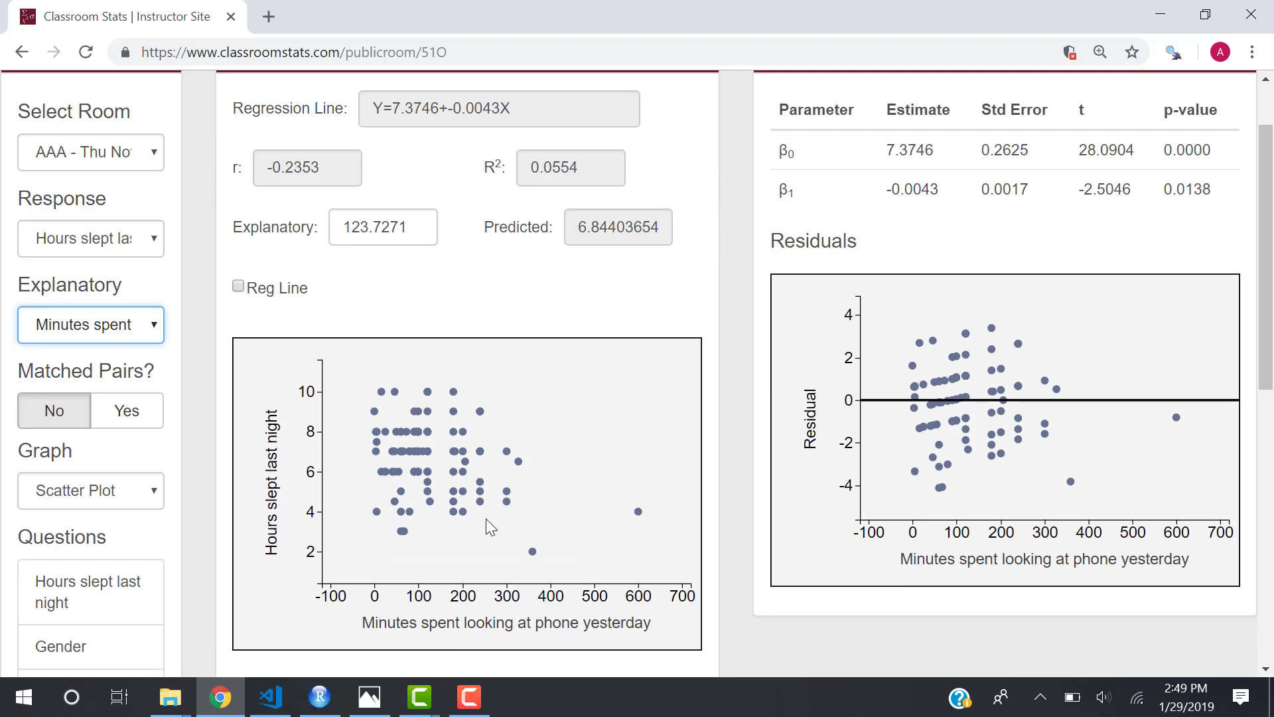
scroll(486, 519, up, 1)
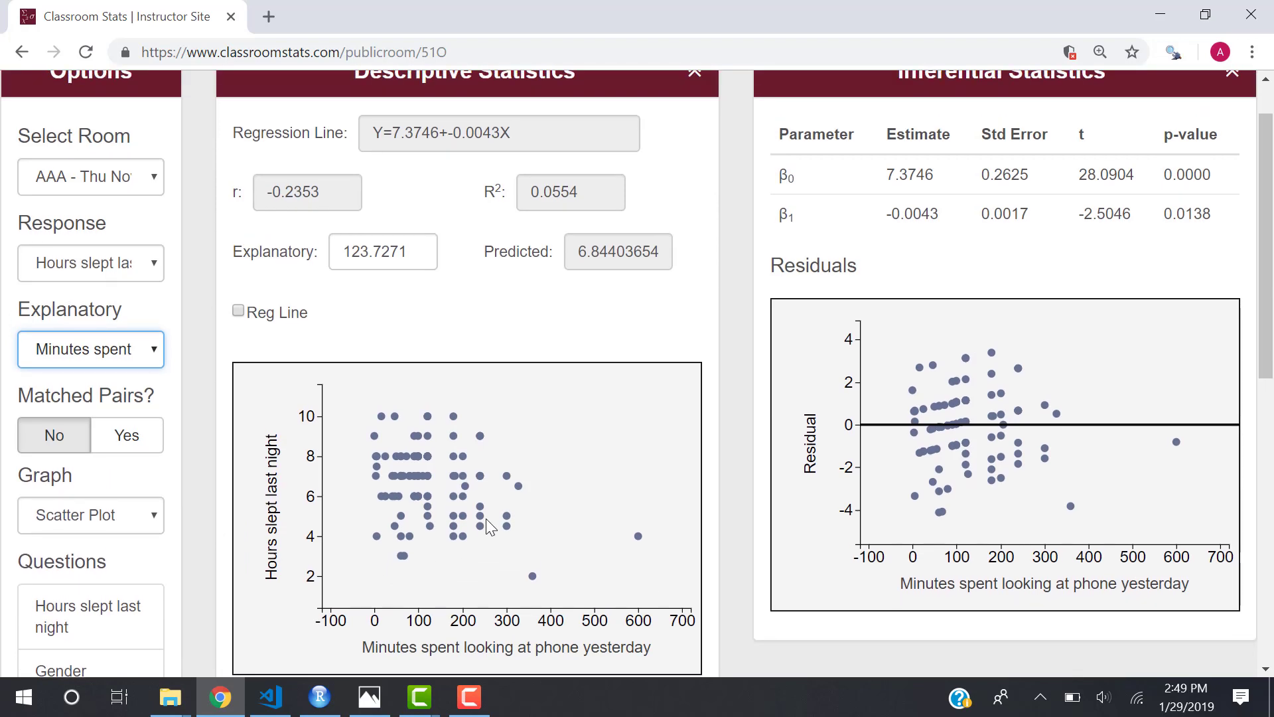
click(240, 312)
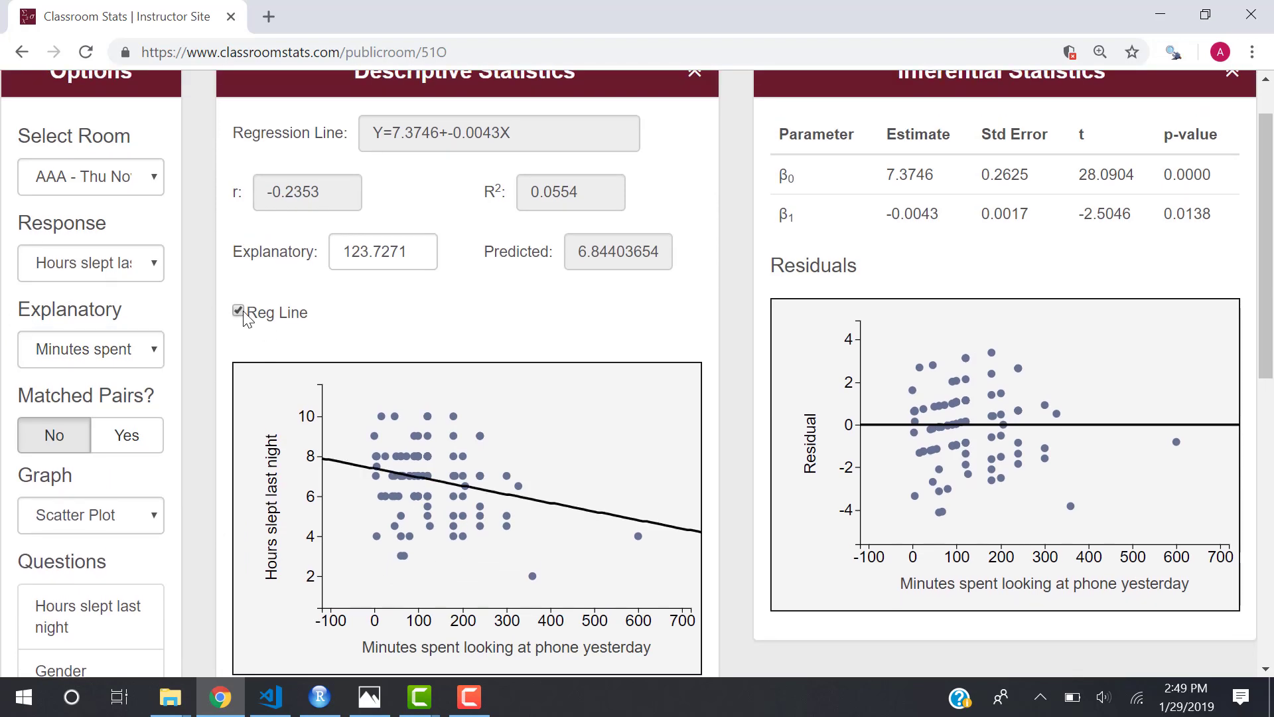
Highlight r = -0.2353, R² 0.0554, equation Y=7.3746+-0.0043X and the coefficient table.
drag(341, 187, 244, 189)
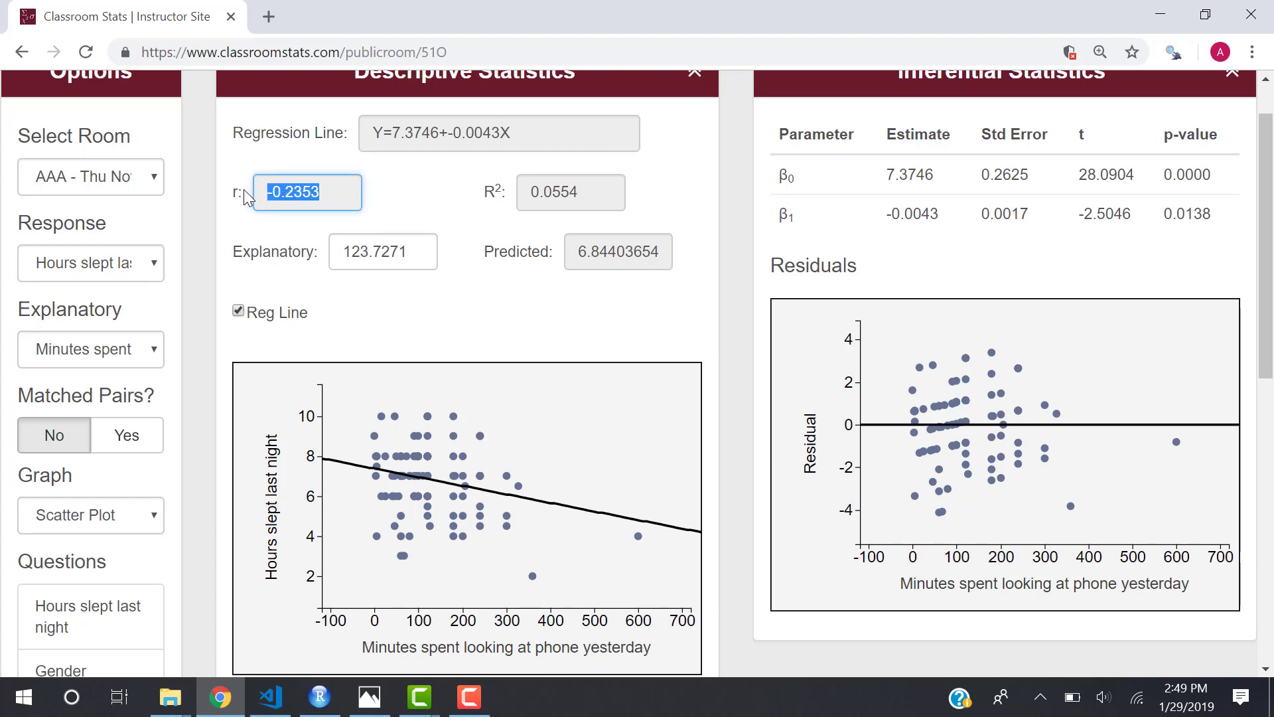
drag(583, 188, 532, 192)
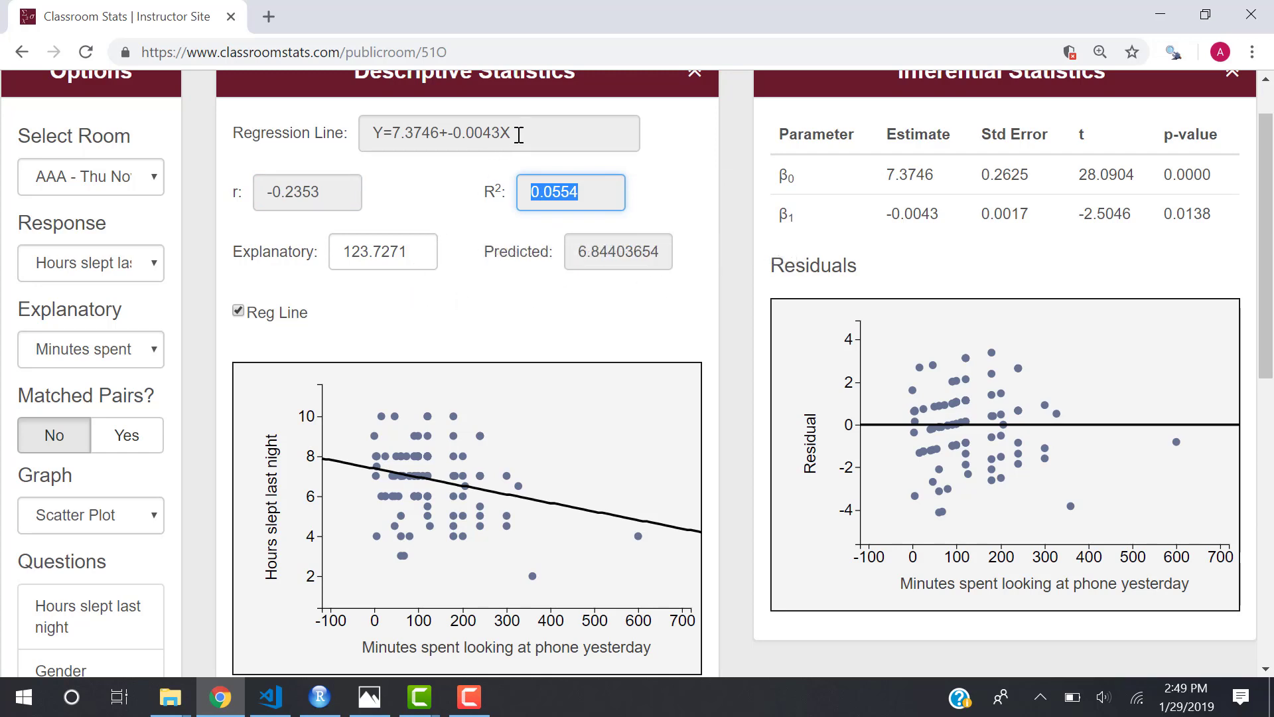
drag(518, 134, 371, 135)
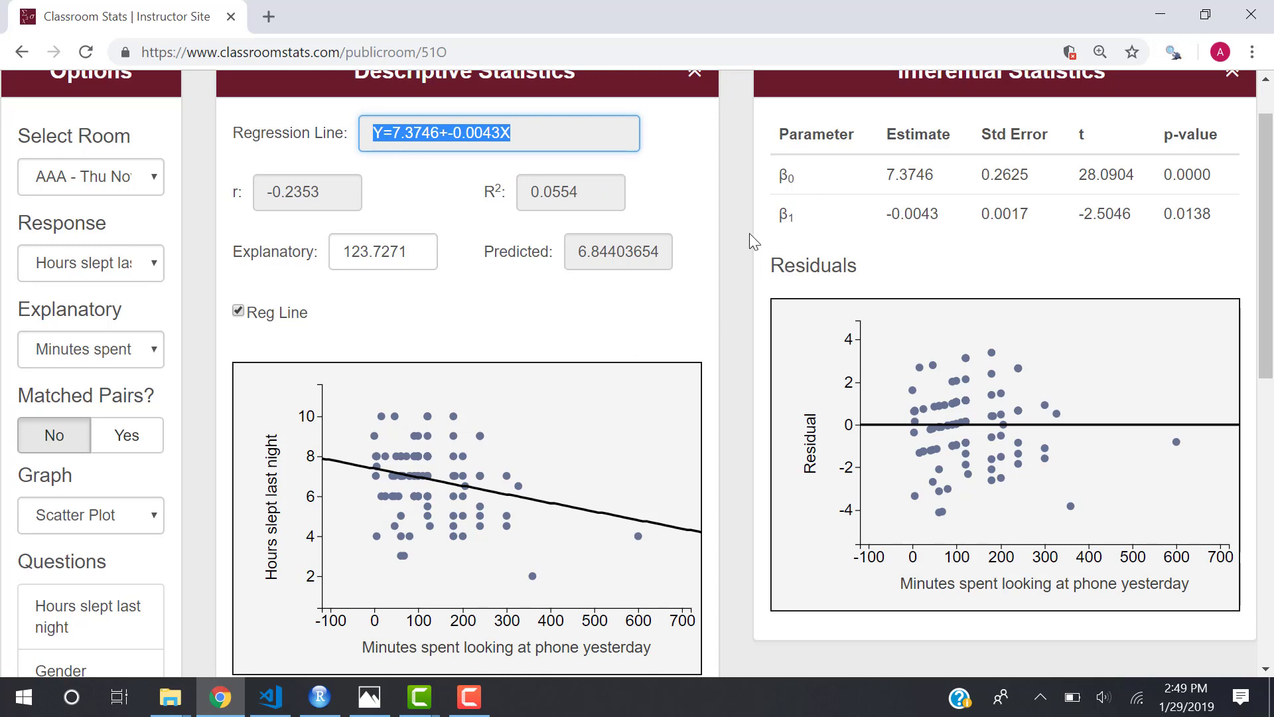
drag(767, 178, 821, 192)
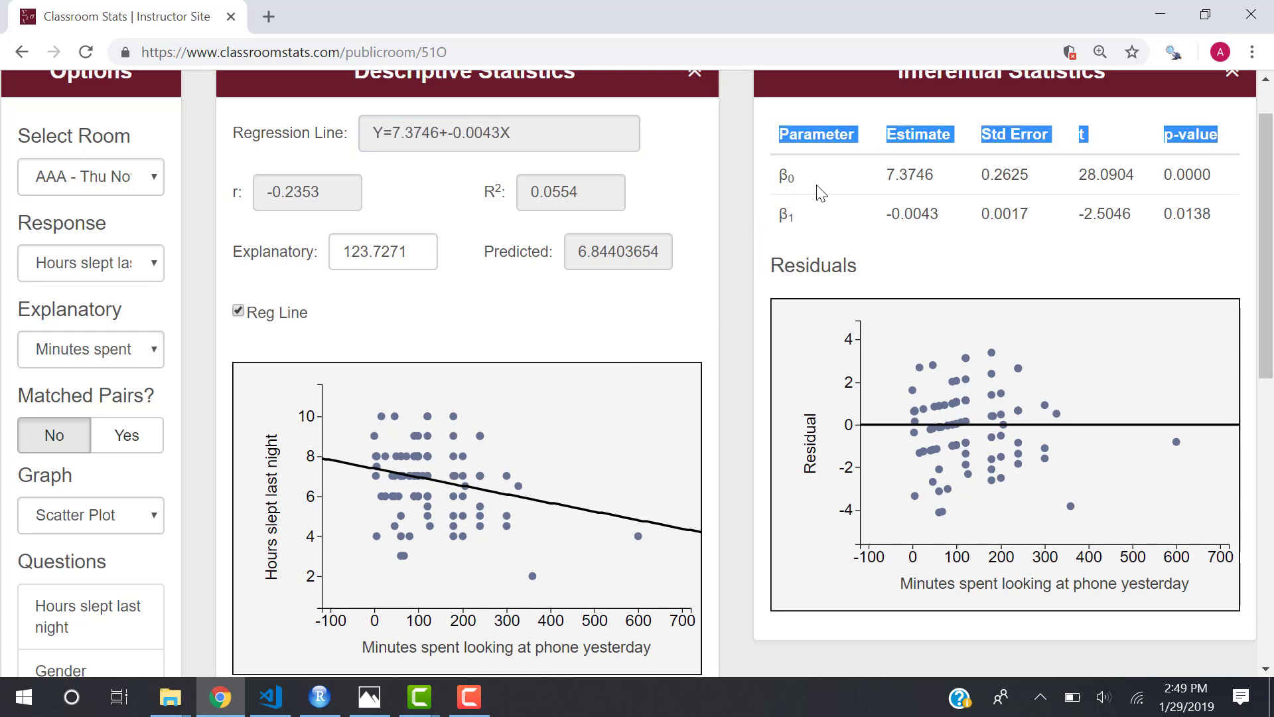
click(1101, 254)
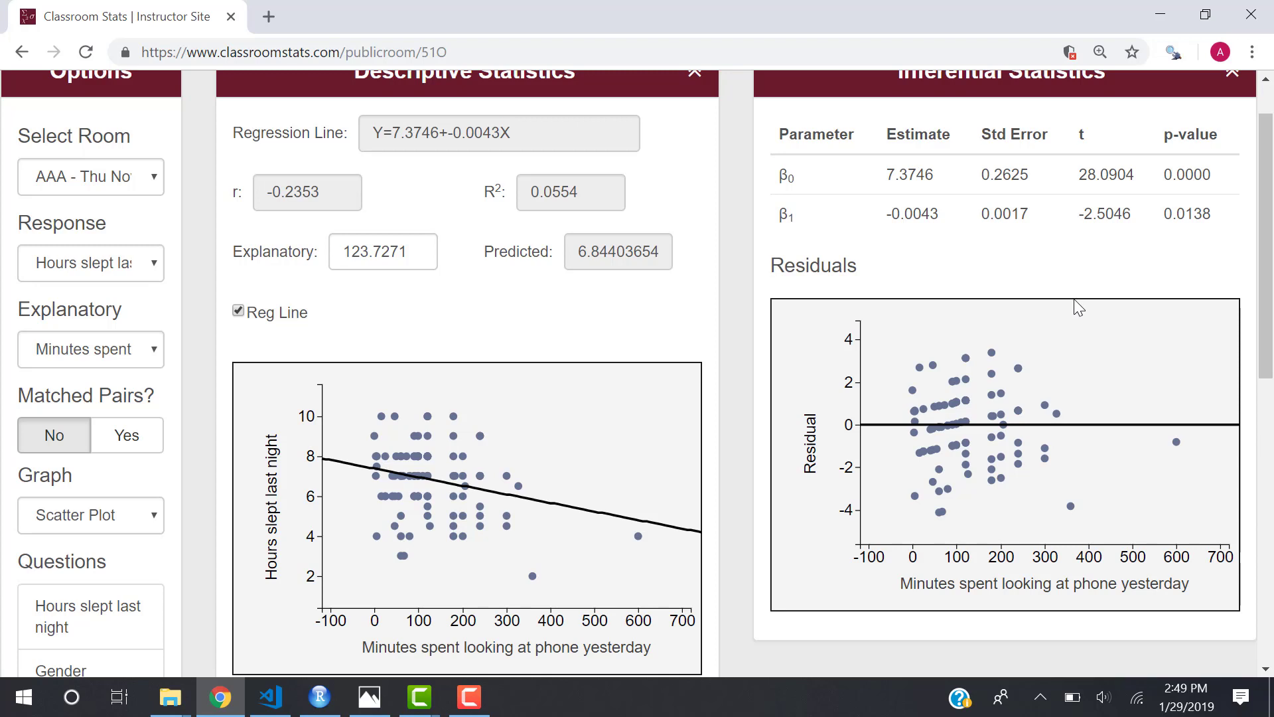
click(127, 436)
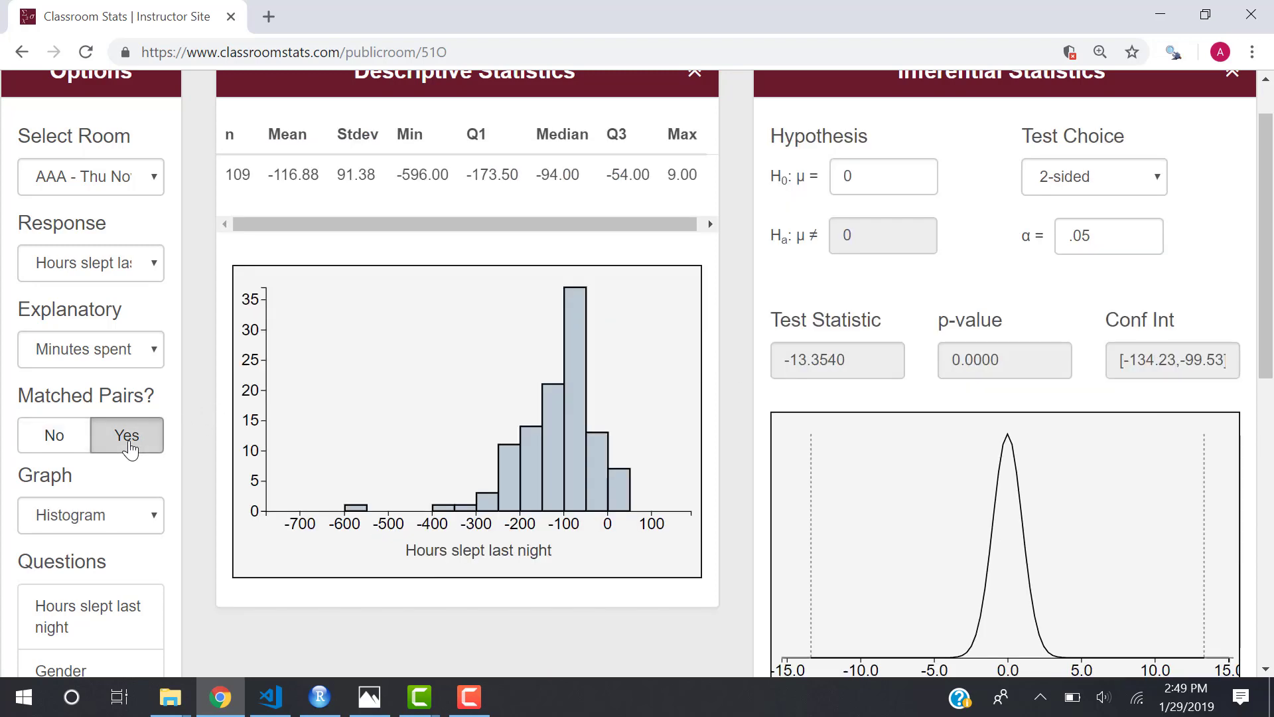
click(54, 432)
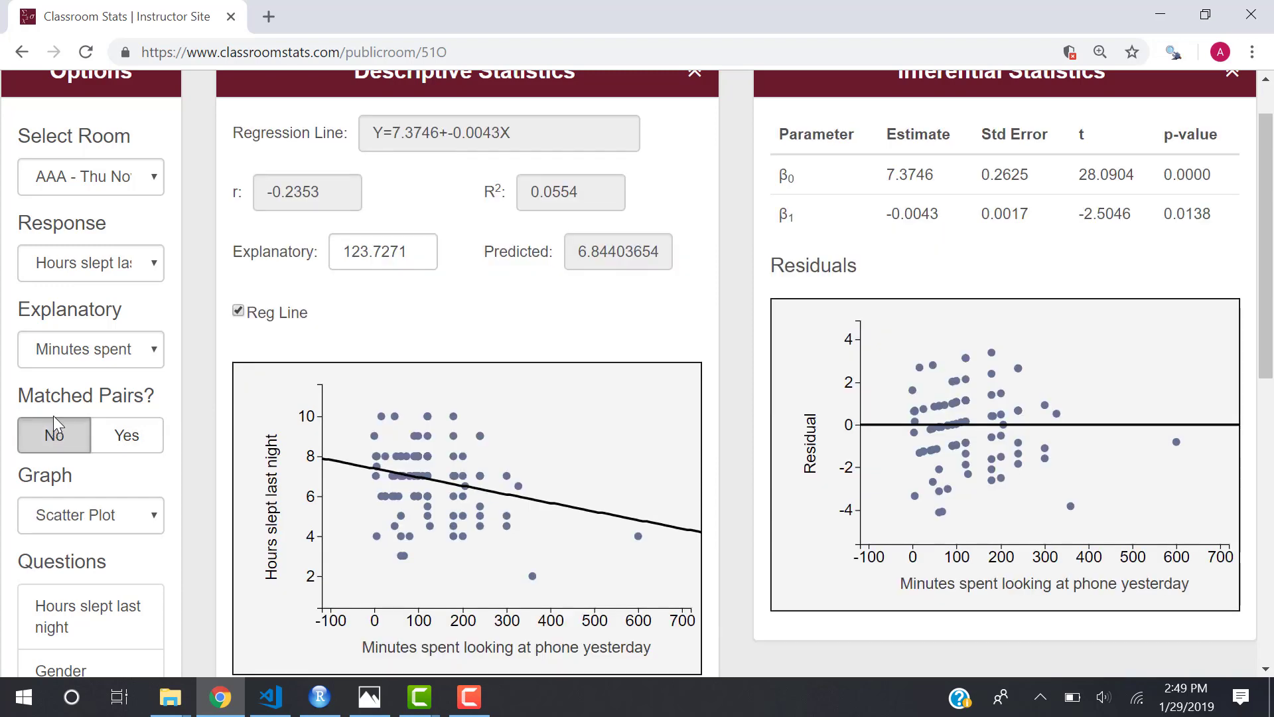
click(84, 359)
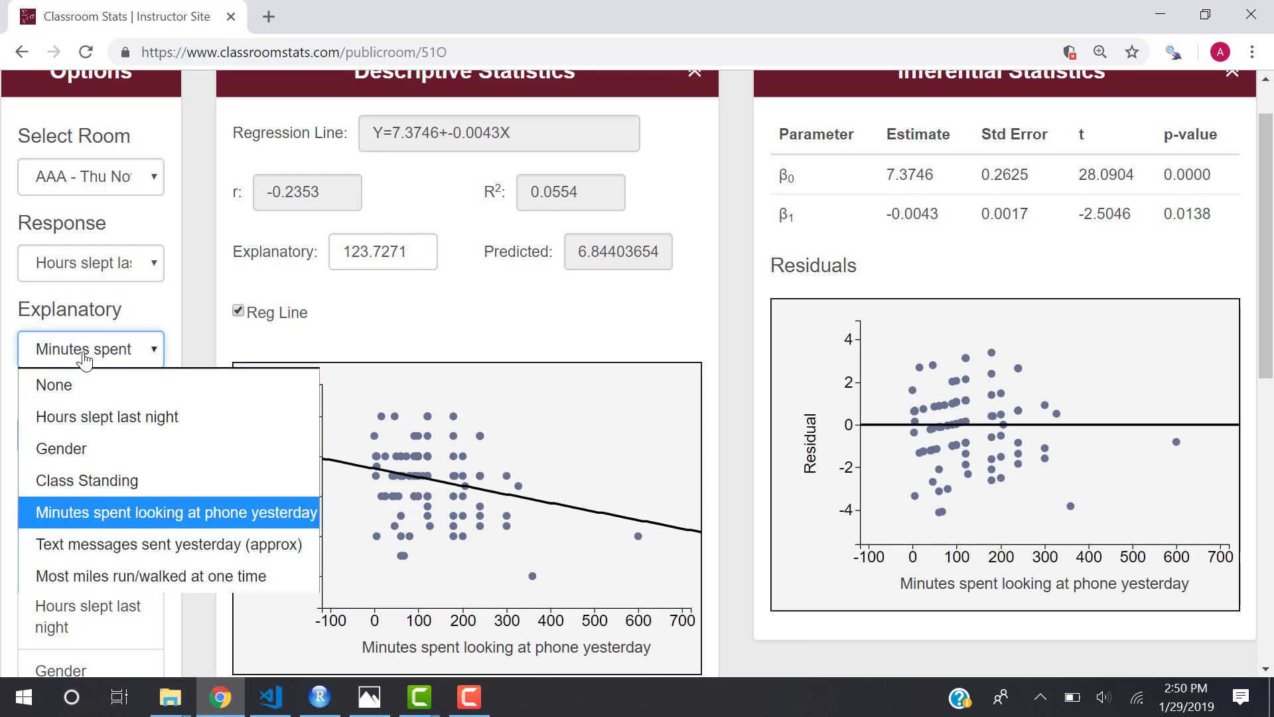
Choose Class Standing as explanatory variable and review the box plots.
click(93, 477)
scroll(362, 488, down, 1)
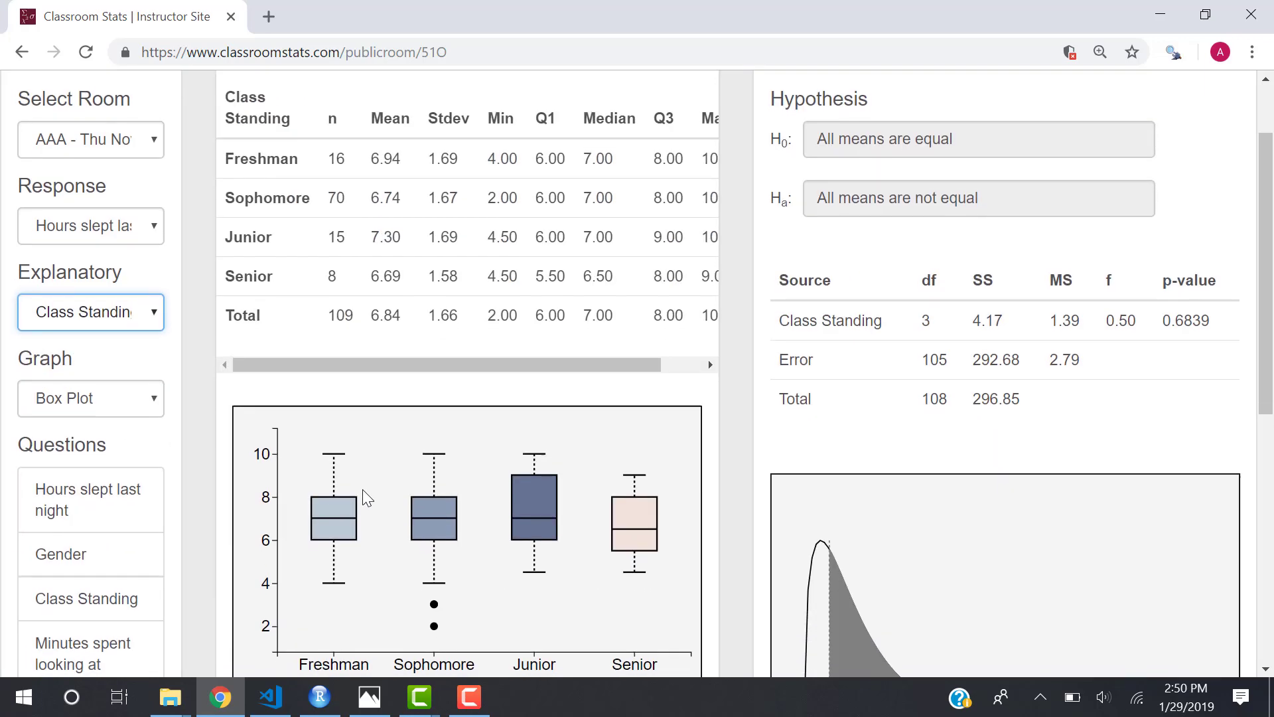
scroll(362, 489, down, 3)
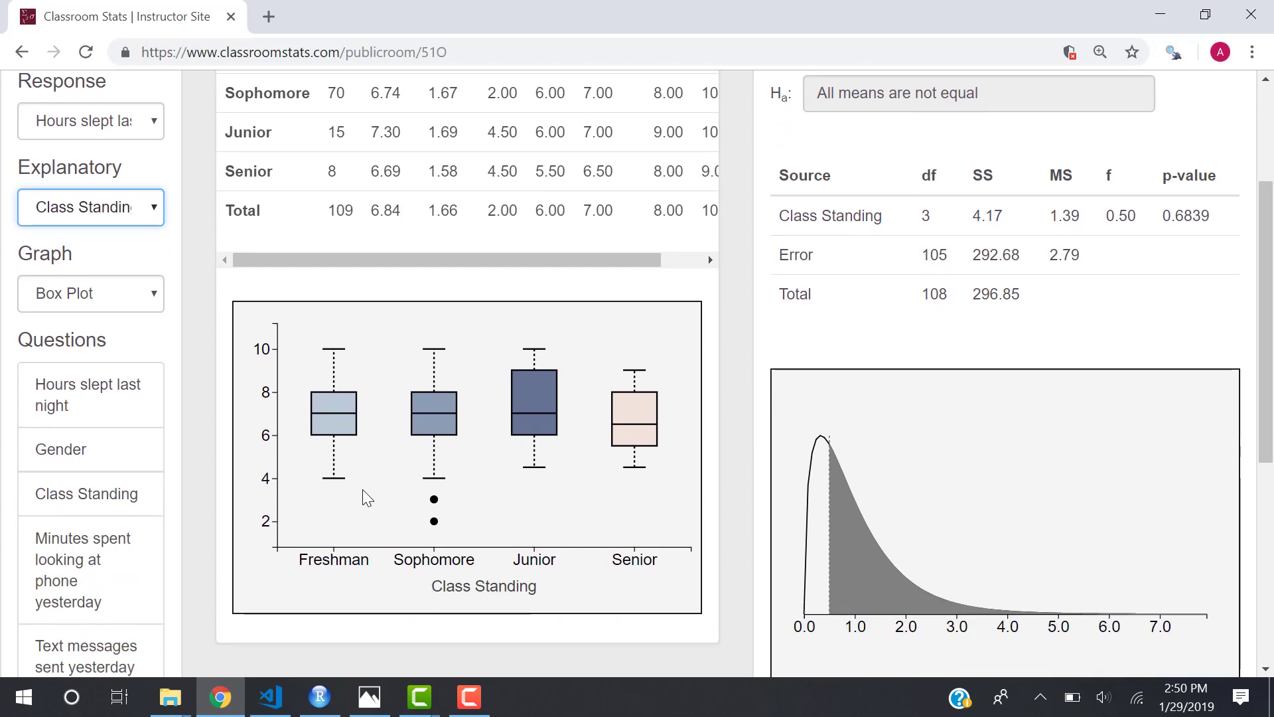
scroll(853, 541, up, 2)
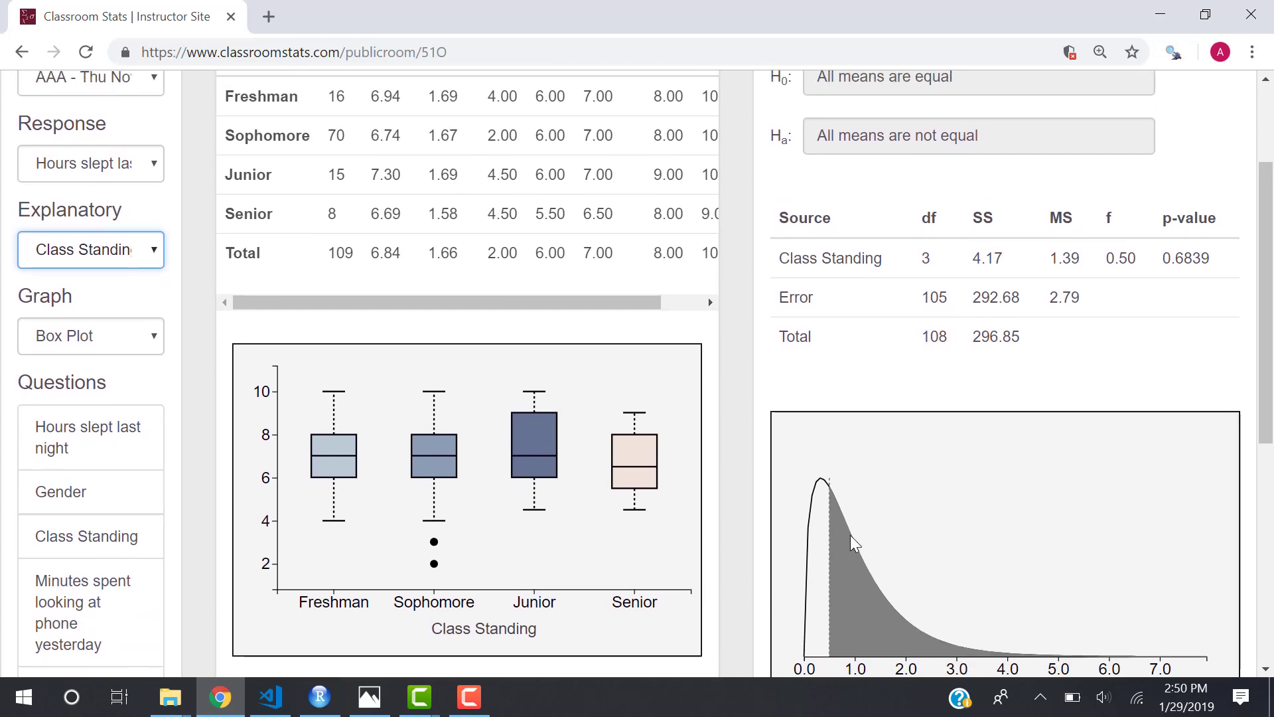
scroll(1055, 324, up, 2)
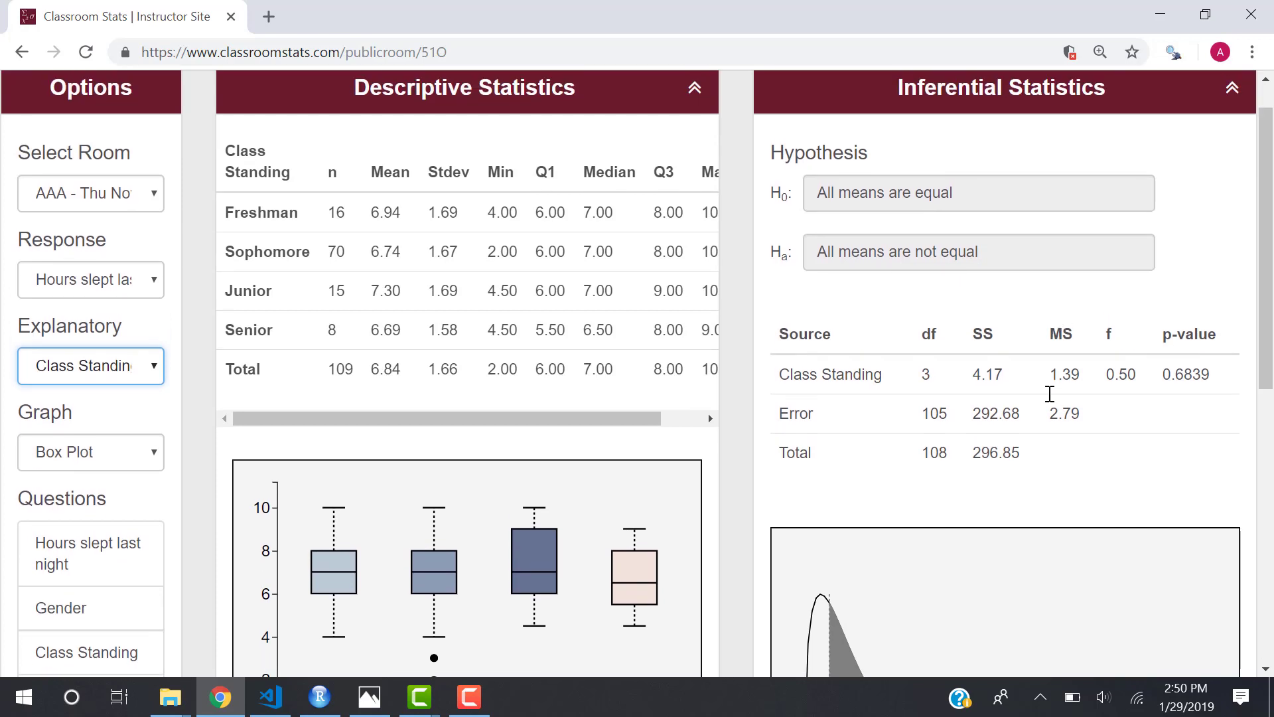
Highlight the ANOVA results, F 0.50 and p-value 0.6839.
drag(1105, 373, 1229, 372)
click(978, 258)
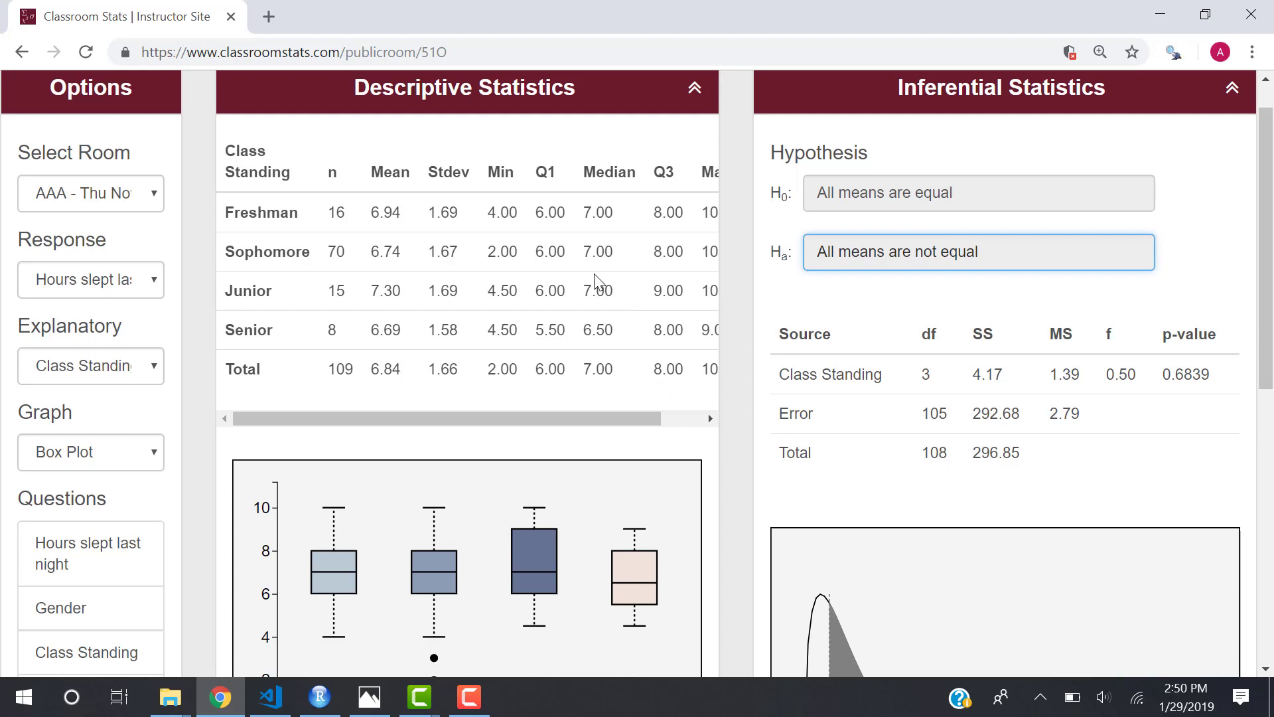
scroll(598, 279, down, 2)
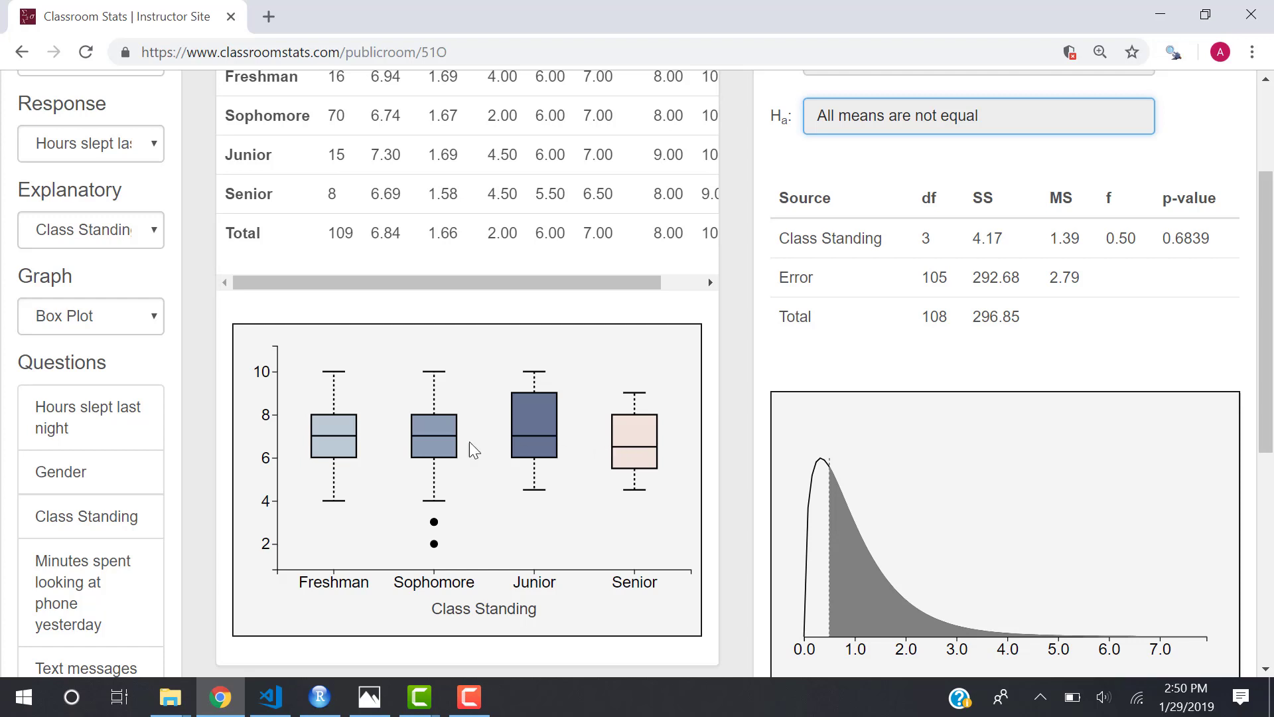
scroll(240, 361, up, 1)
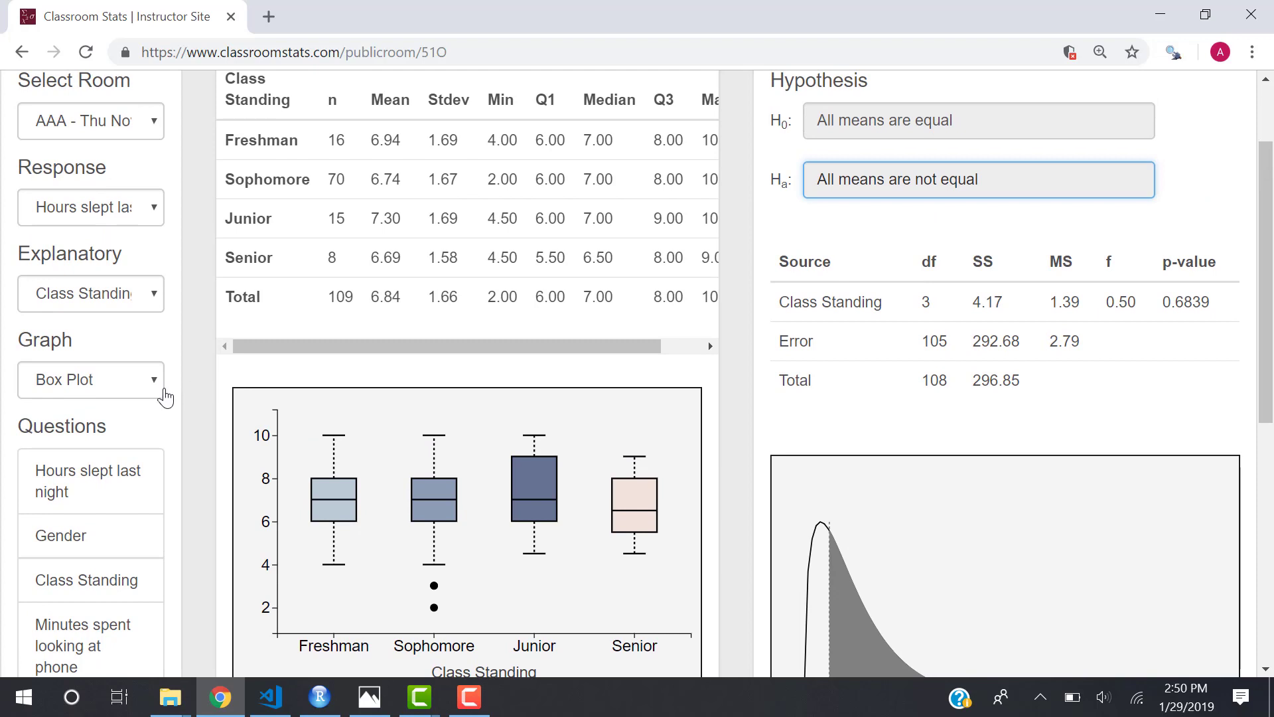
click(159, 389)
Analyze Class Standing as the response, broken down by Gender as the explanatory variable.
click(156, 210)
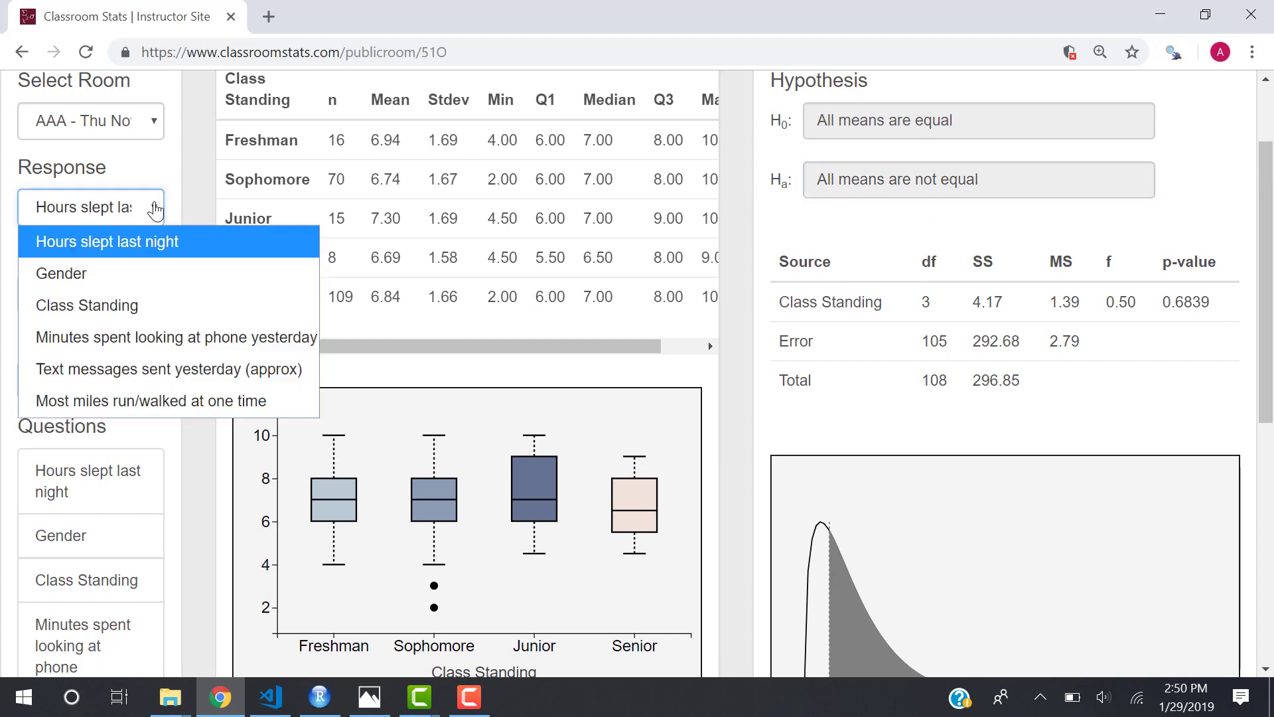
click(140, 304)
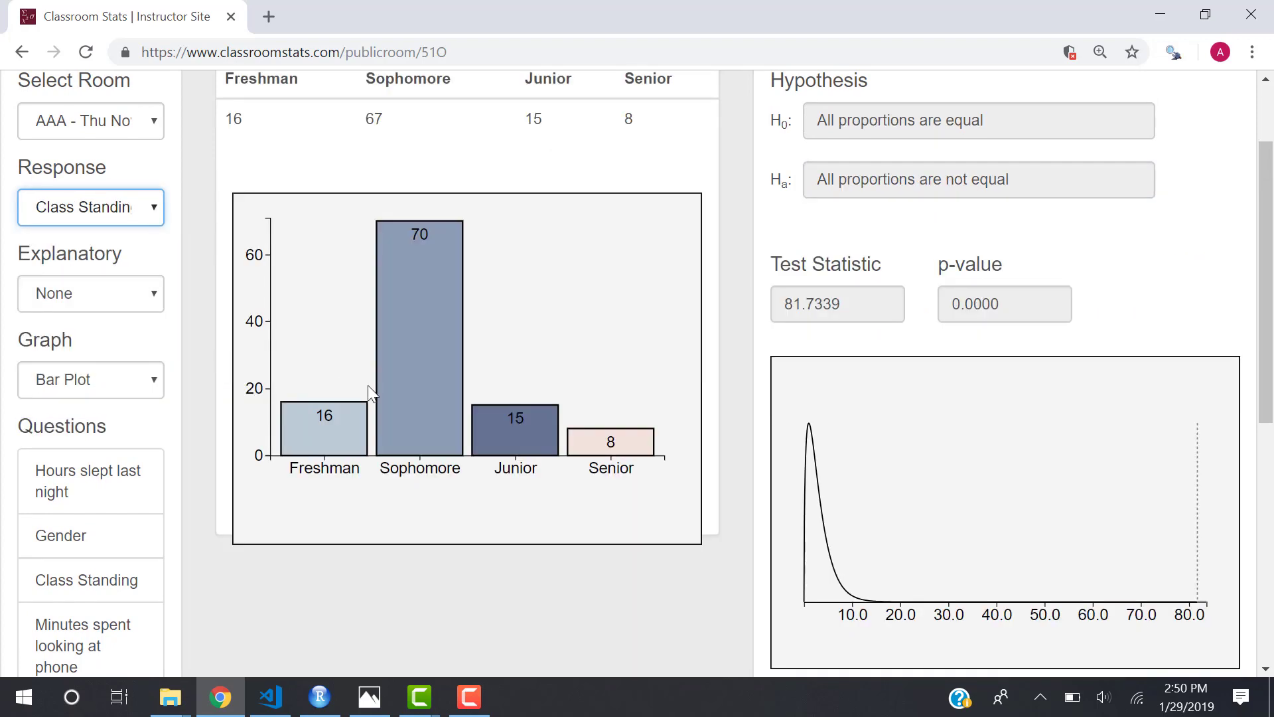
scroll(368, 385, up, 2)
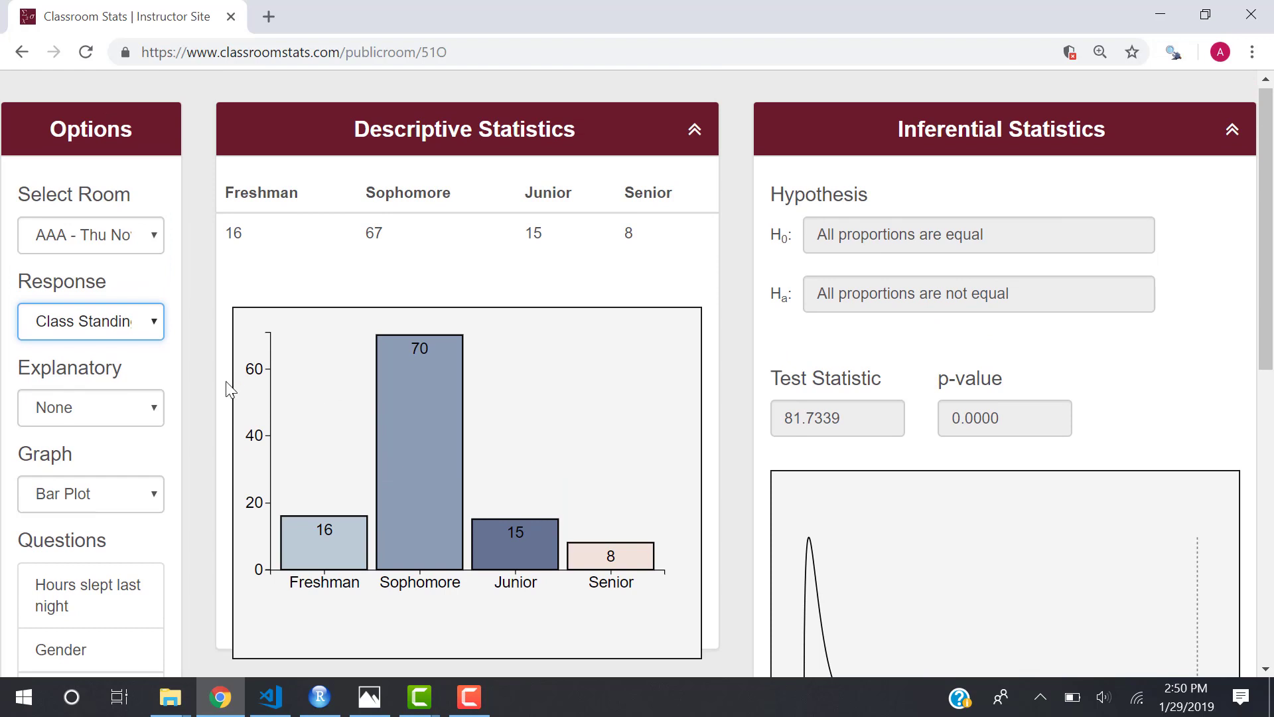
click(136, 418)
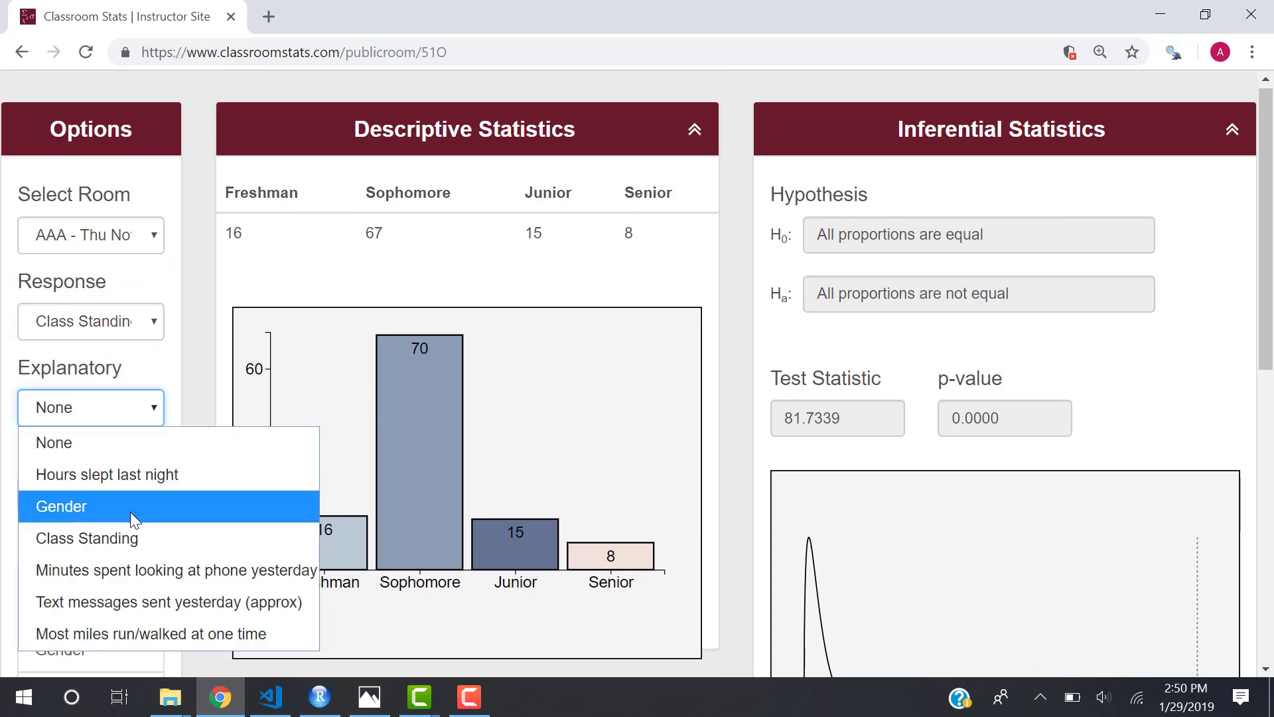
click(131, 511)
scroll(404, 528, down, 2)
scroll(404, 528, down, 2)
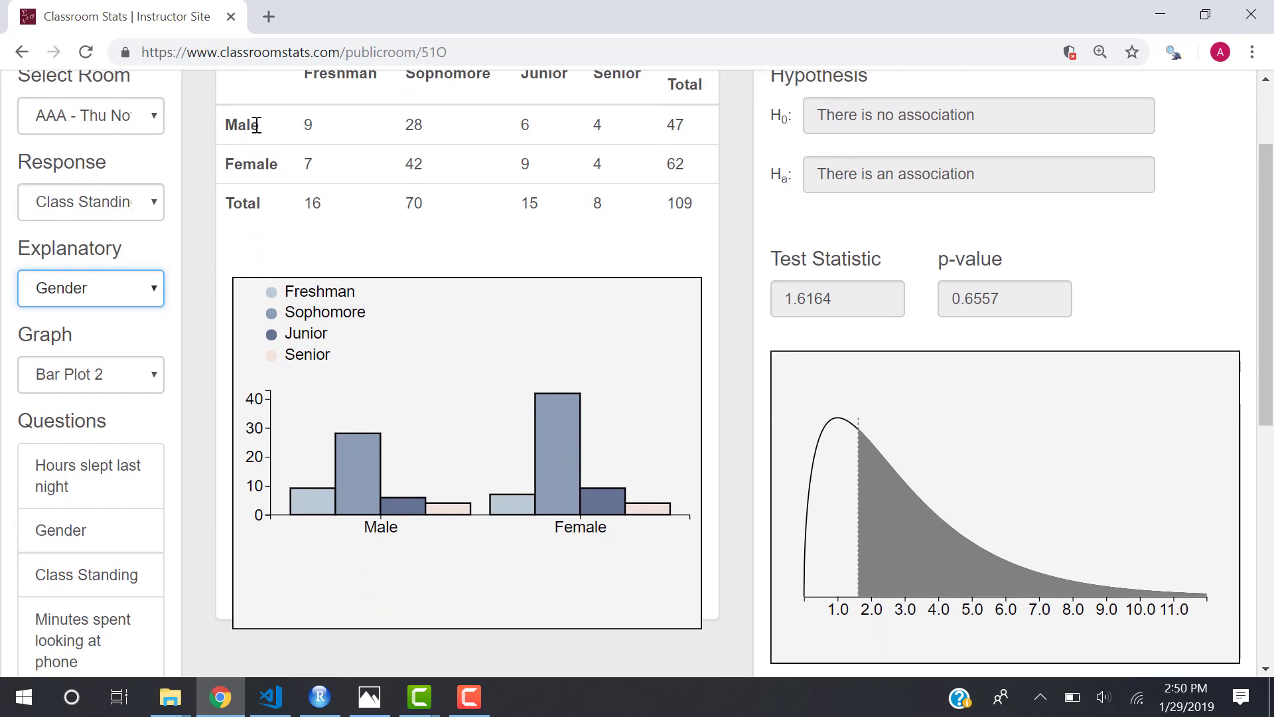
Switch the response back to Hours slept last night and scroll down to Data Options.
click(145, 216)
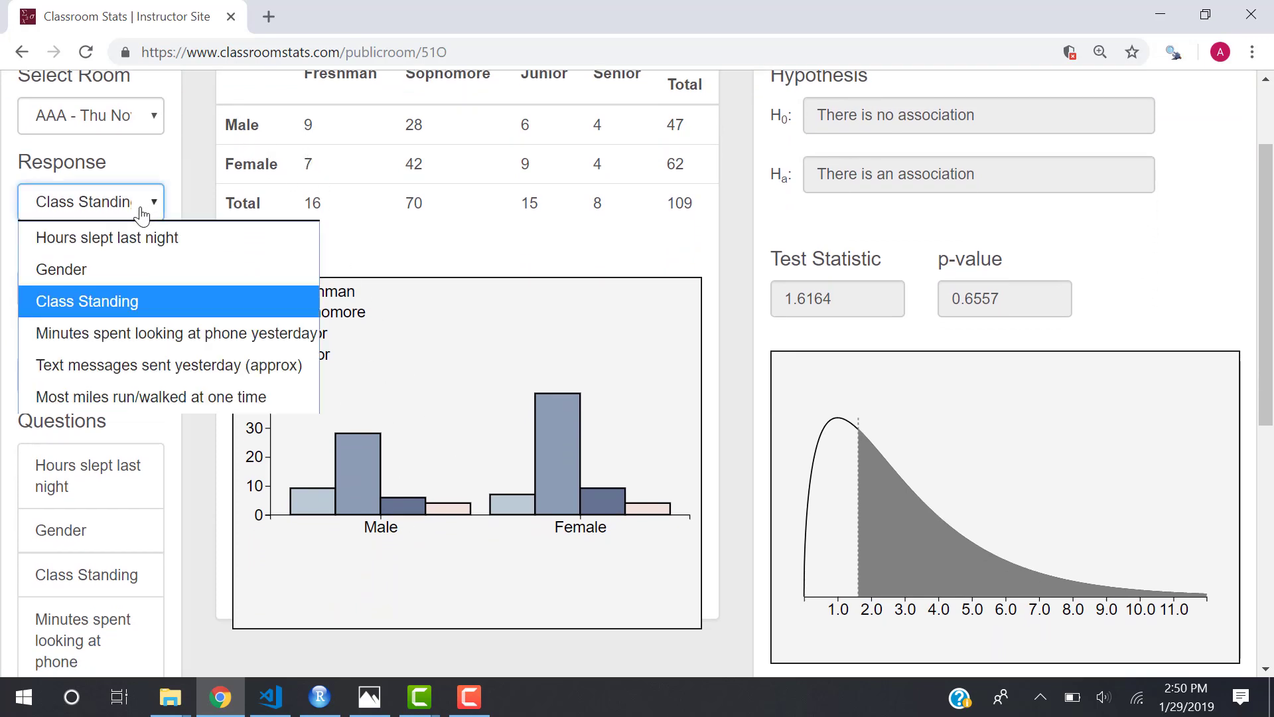
click(124, 244)
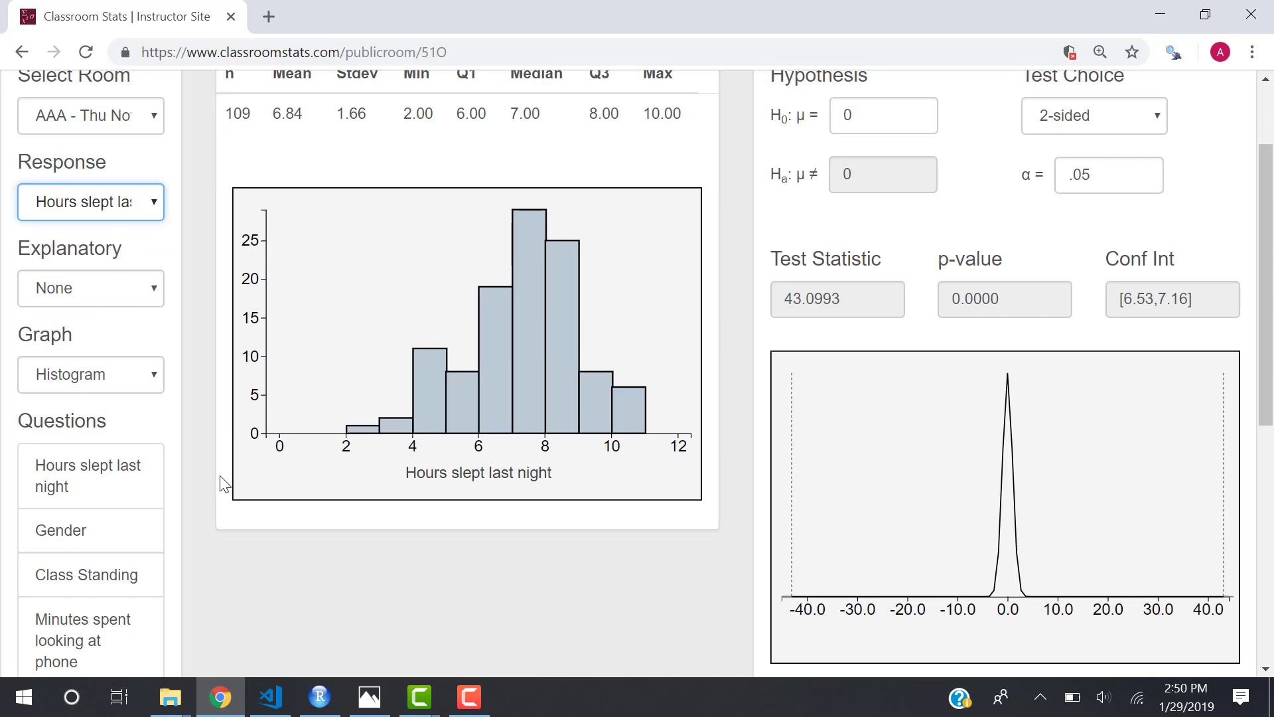
scroll(220, 475, down, 4)
scroll(221, 475, down, 4)
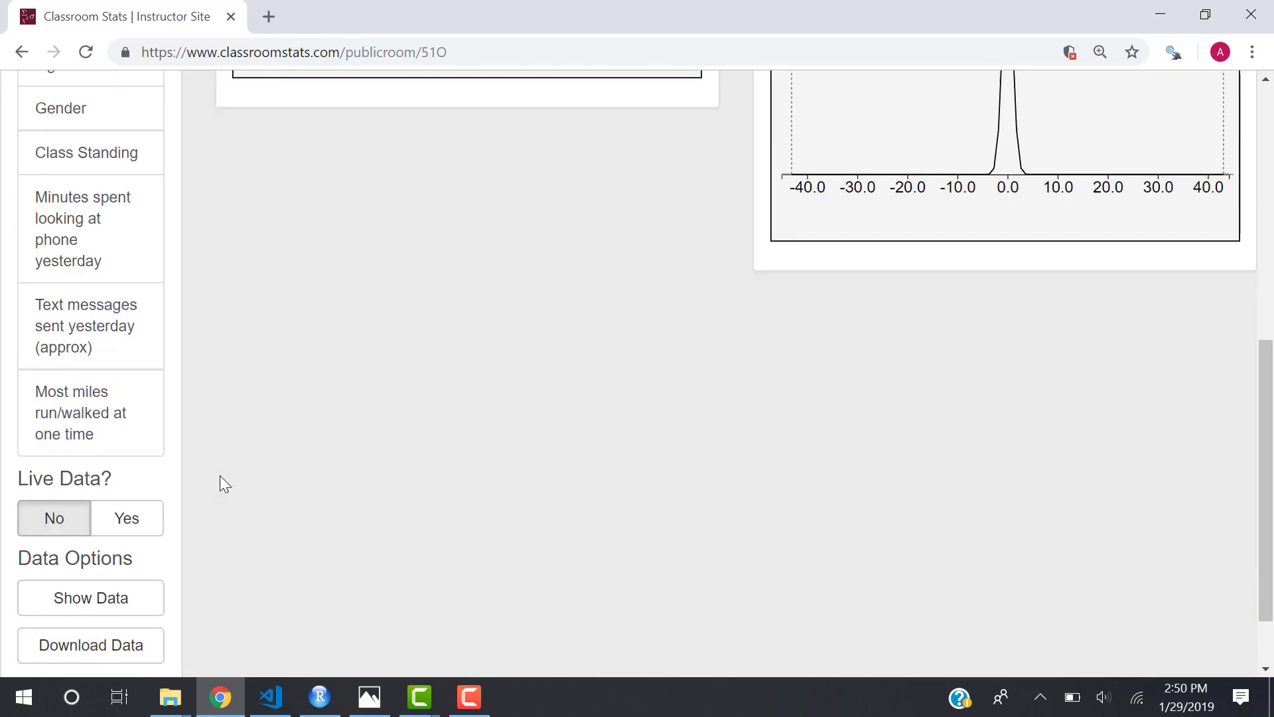
In the raw data table, exclude the 8-hour Male Sophomore and Male Freshman rows, restore the 3-hour Female Freshman row, then close it.
click(122, 518)
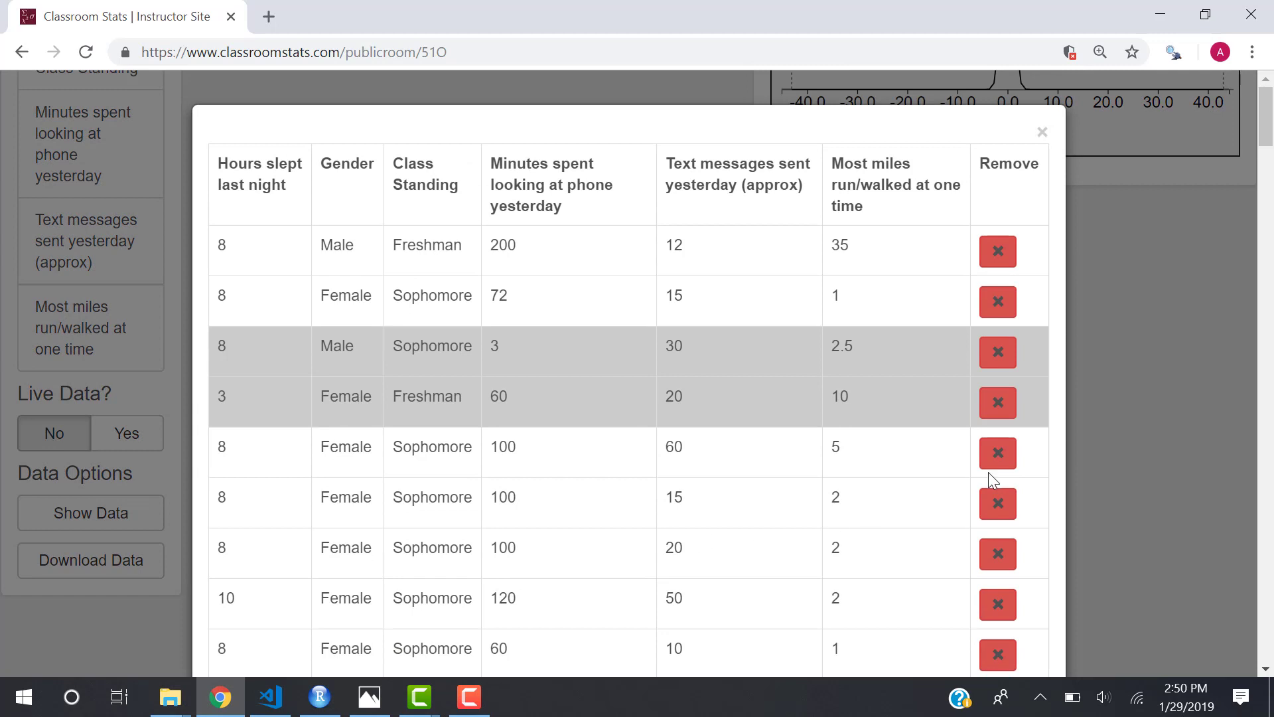
click(1004, 363)
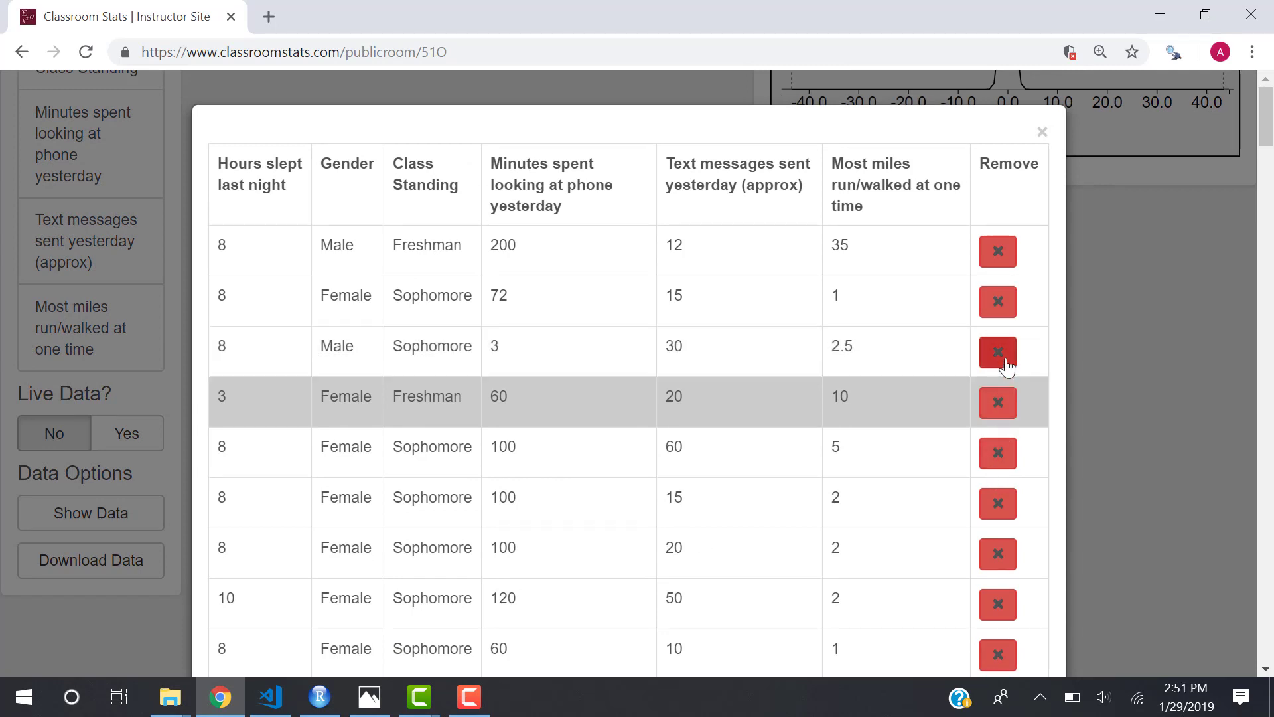
click(1012, 409)
click(1009, 354)
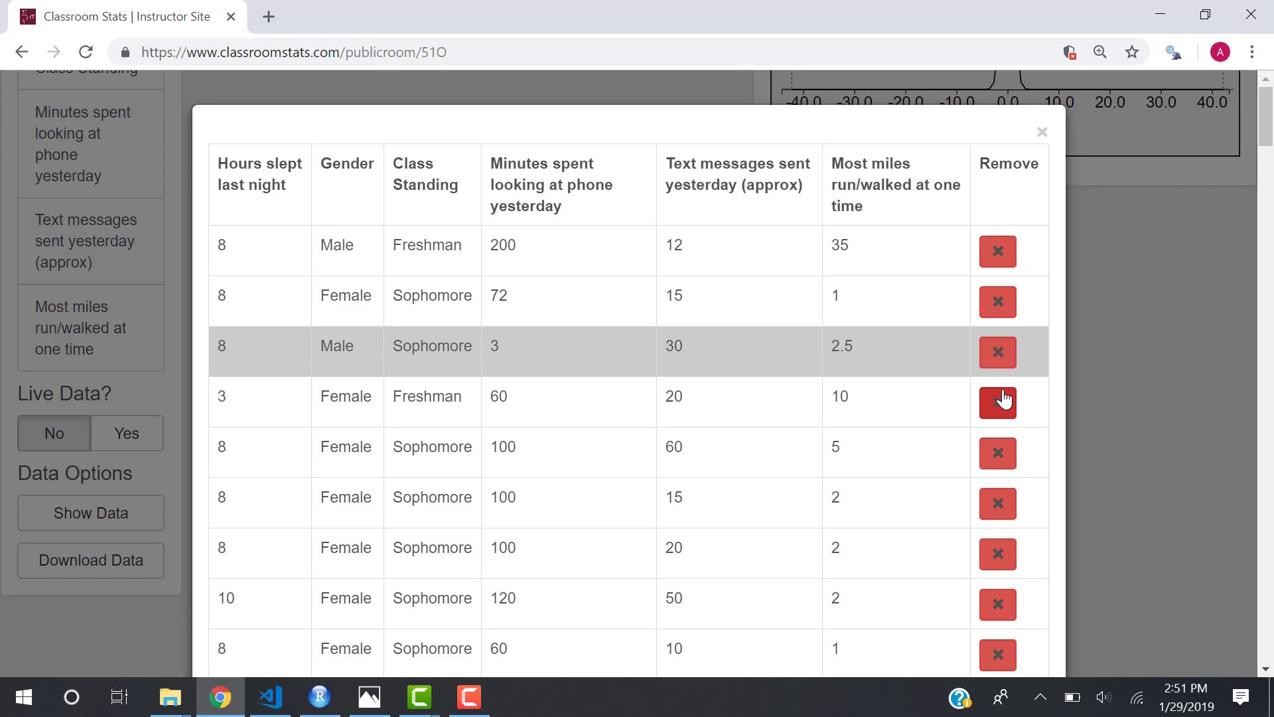
click(997, 256)
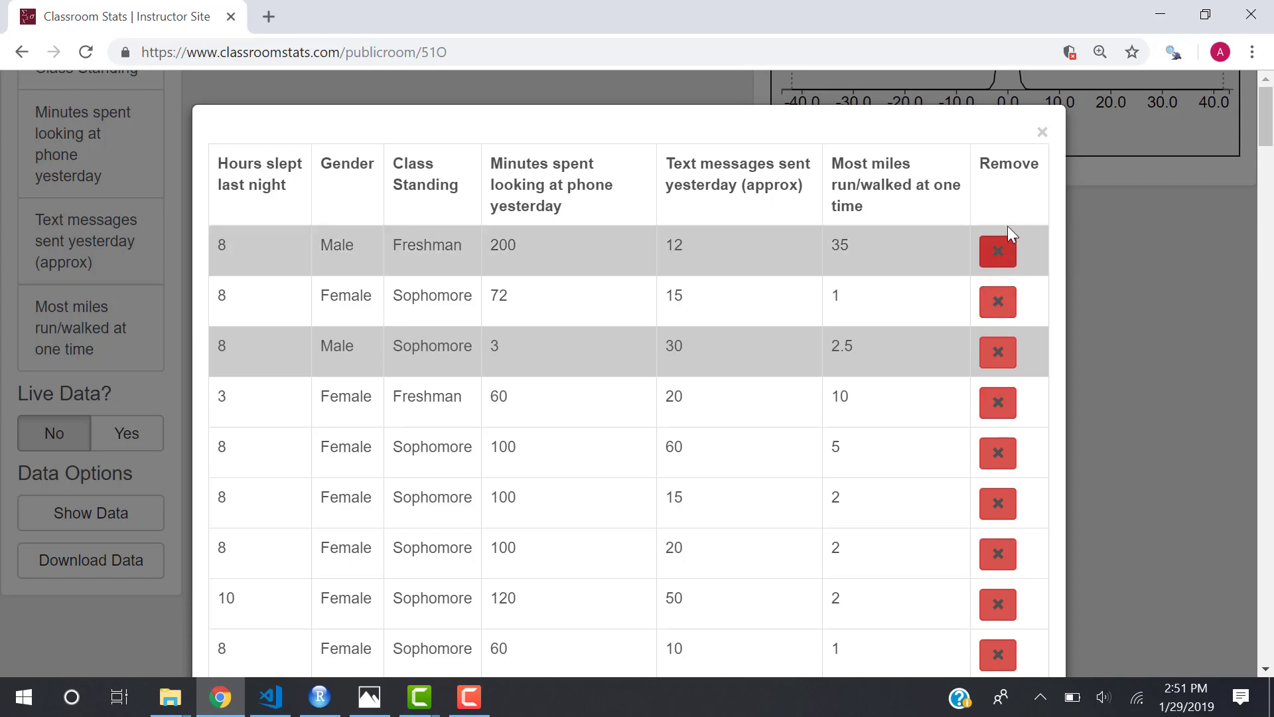
scroll(916, 382, down, 20)
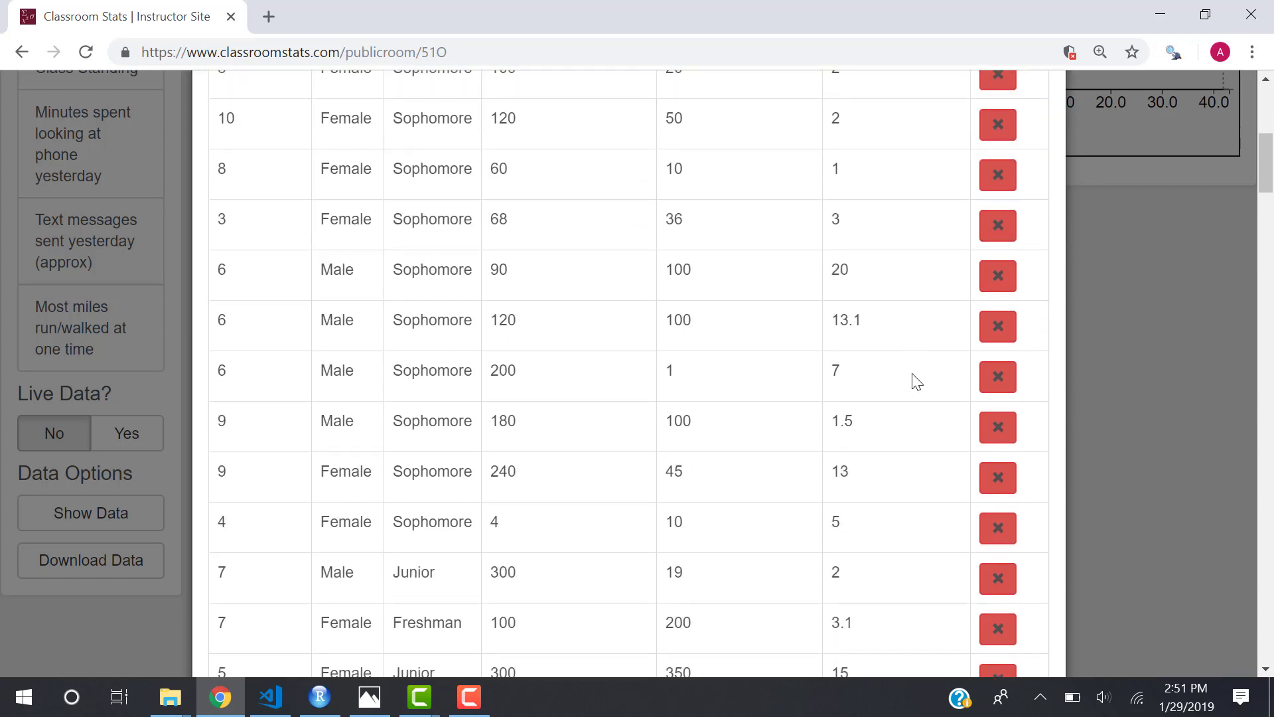
scroll(917, 382, down, 20)
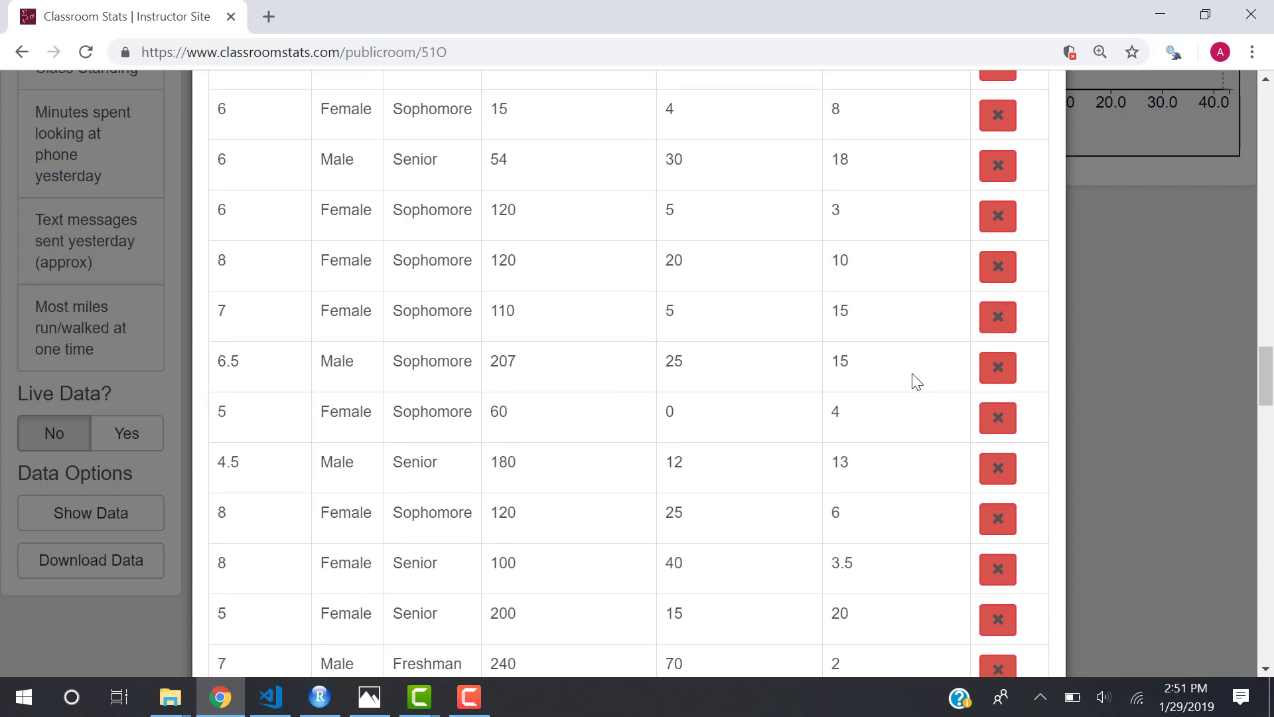
scroll(916, 382, down, 5)
scroll(917, 382, up, 20)
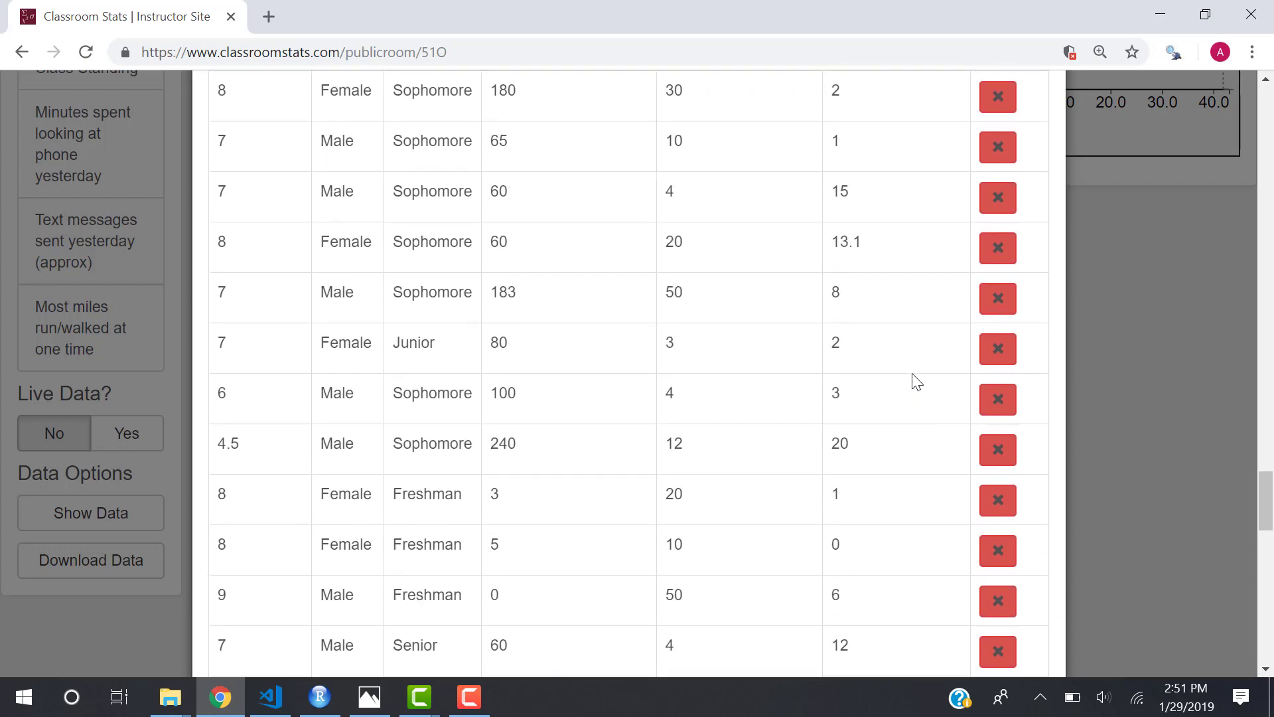
scroll(917, 381, up, 20)
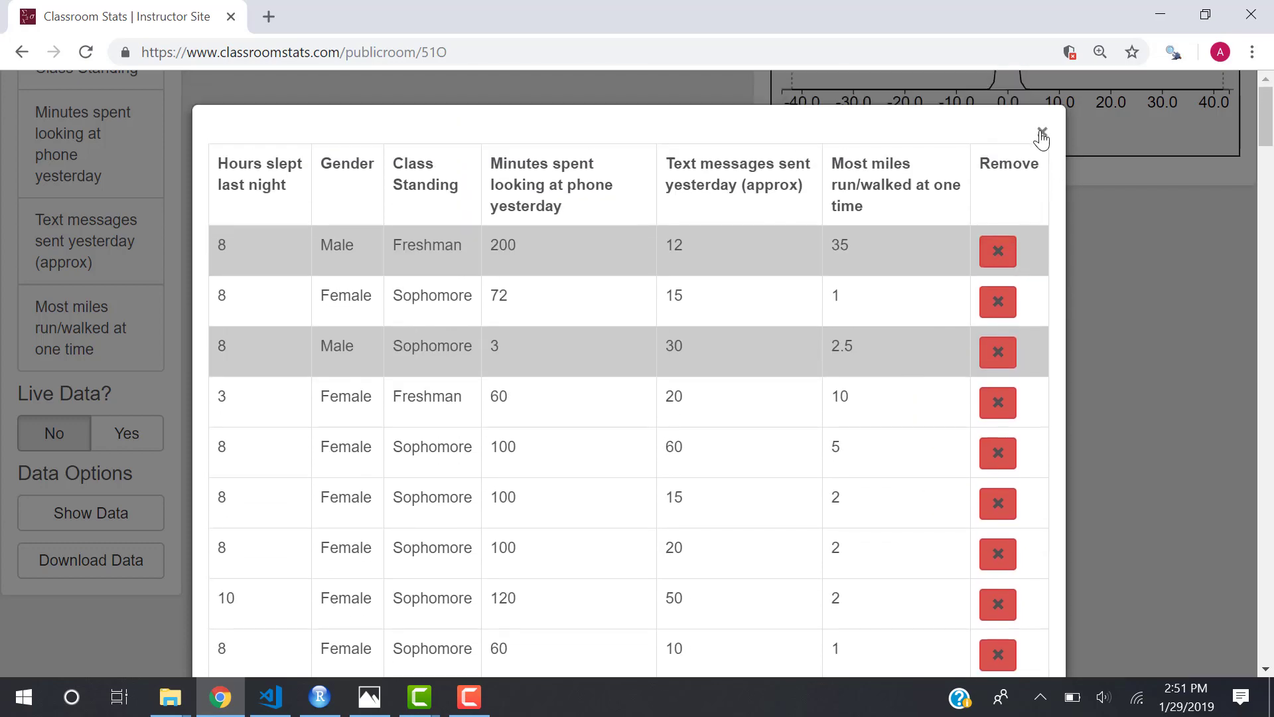
click(1041, 134)
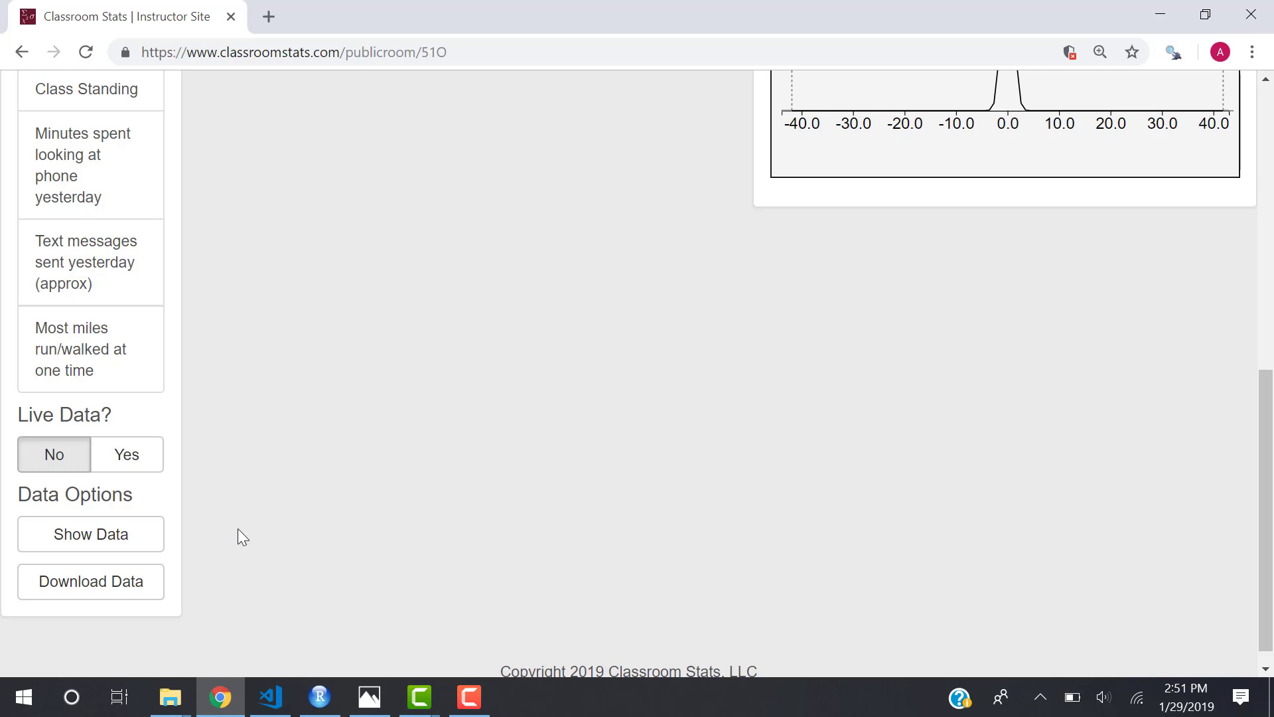
Download the edited room data as Room-213-Data (66).csv and return to the top of the page.
click(138, 589)
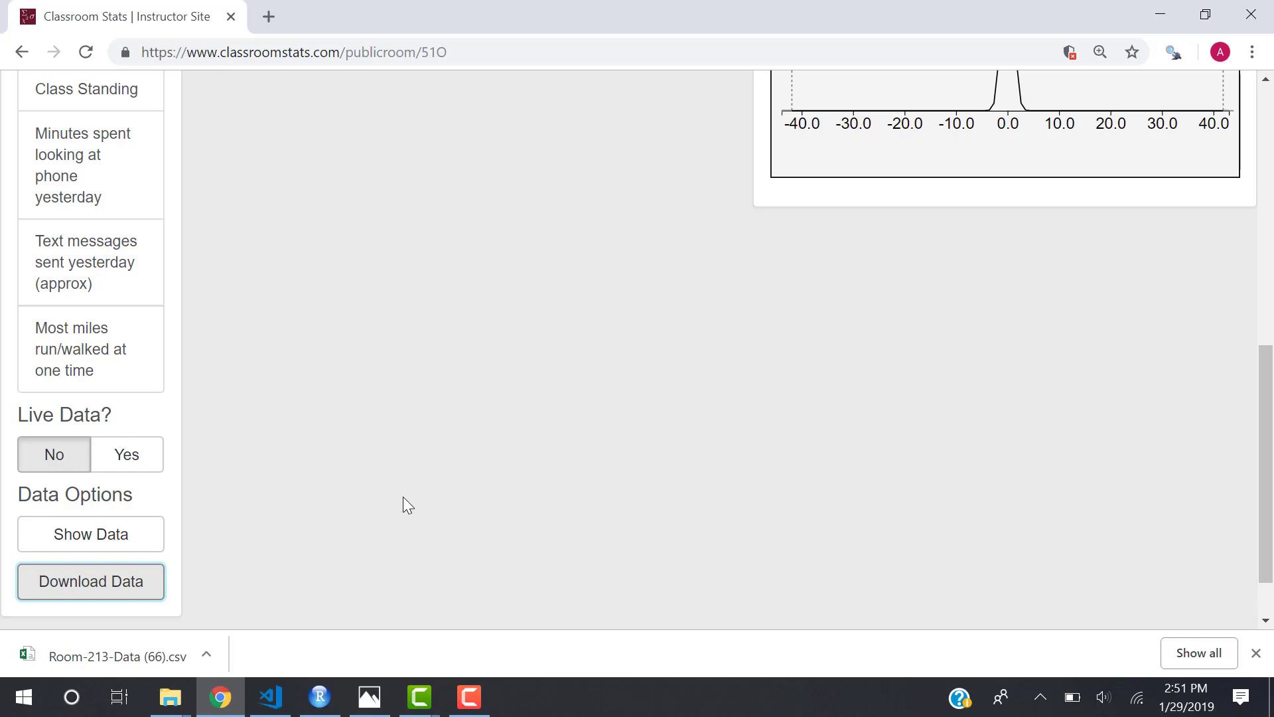
scroll(404, 498, up, 10)
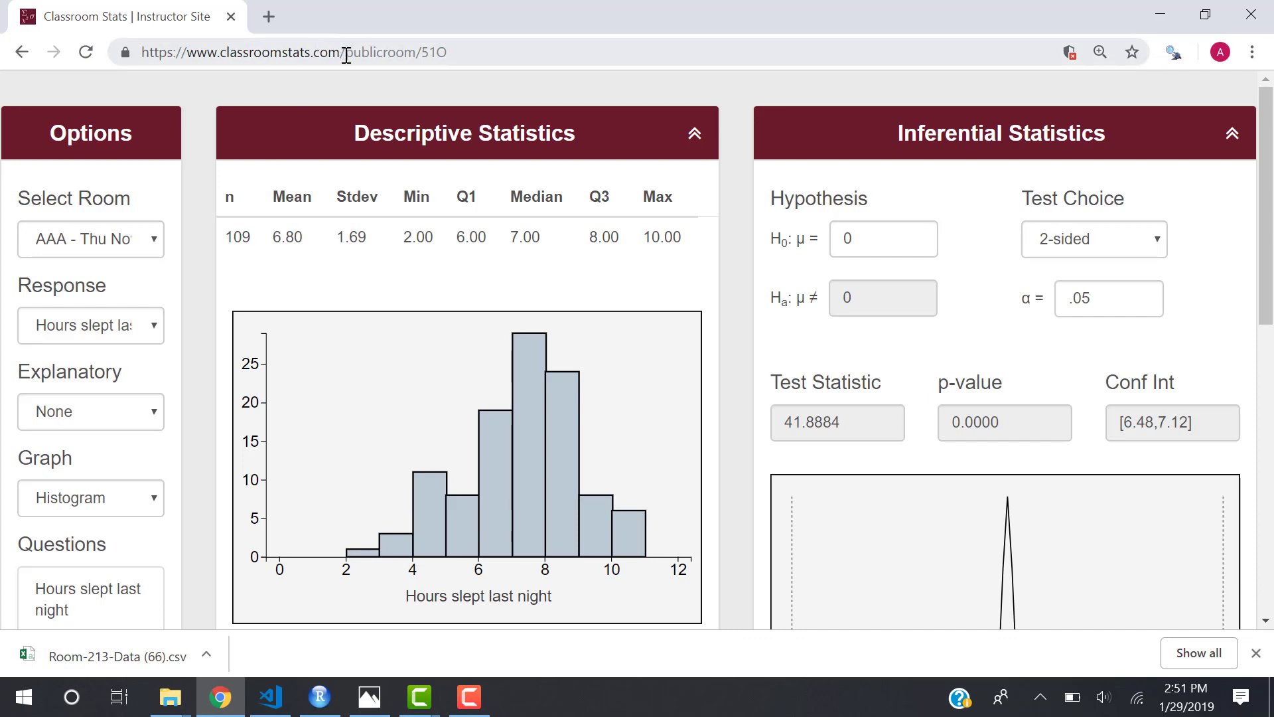
Go to the classroomstats.com home page and log in to the instructor site.
drag(345, 51, 531, 68)
key(BackSpace)
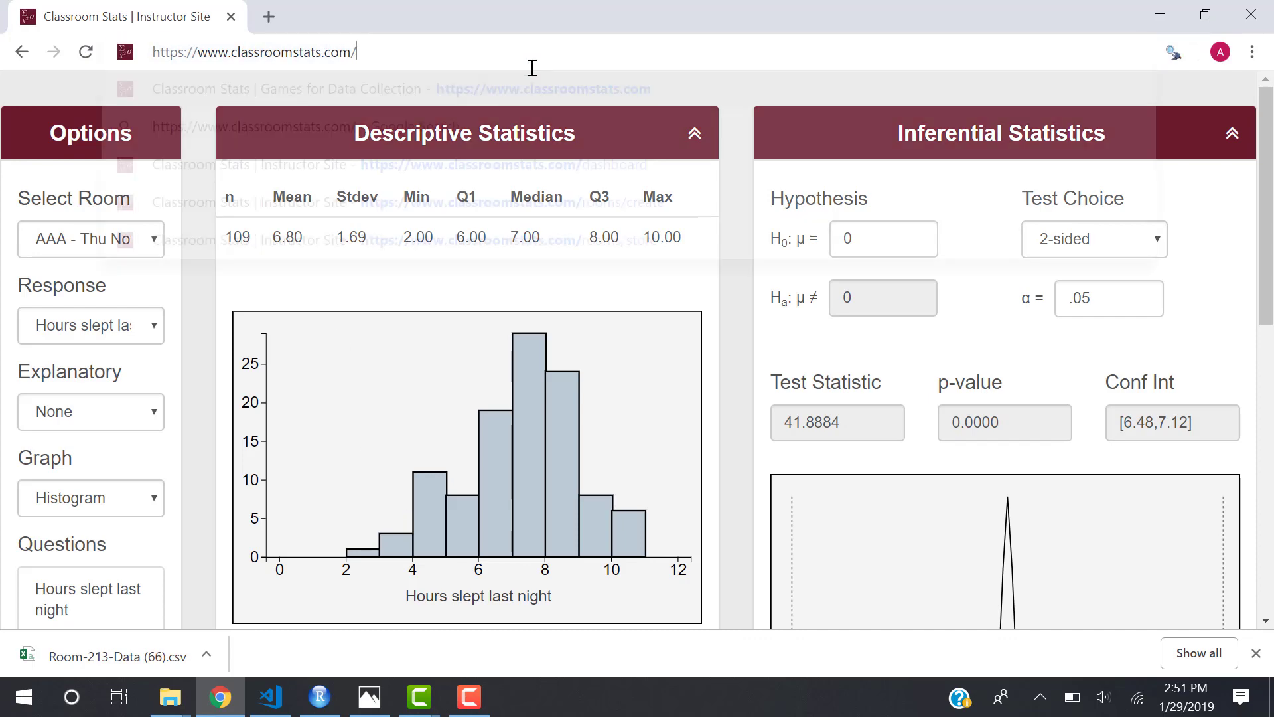
key(Return)
click(1123, 142)
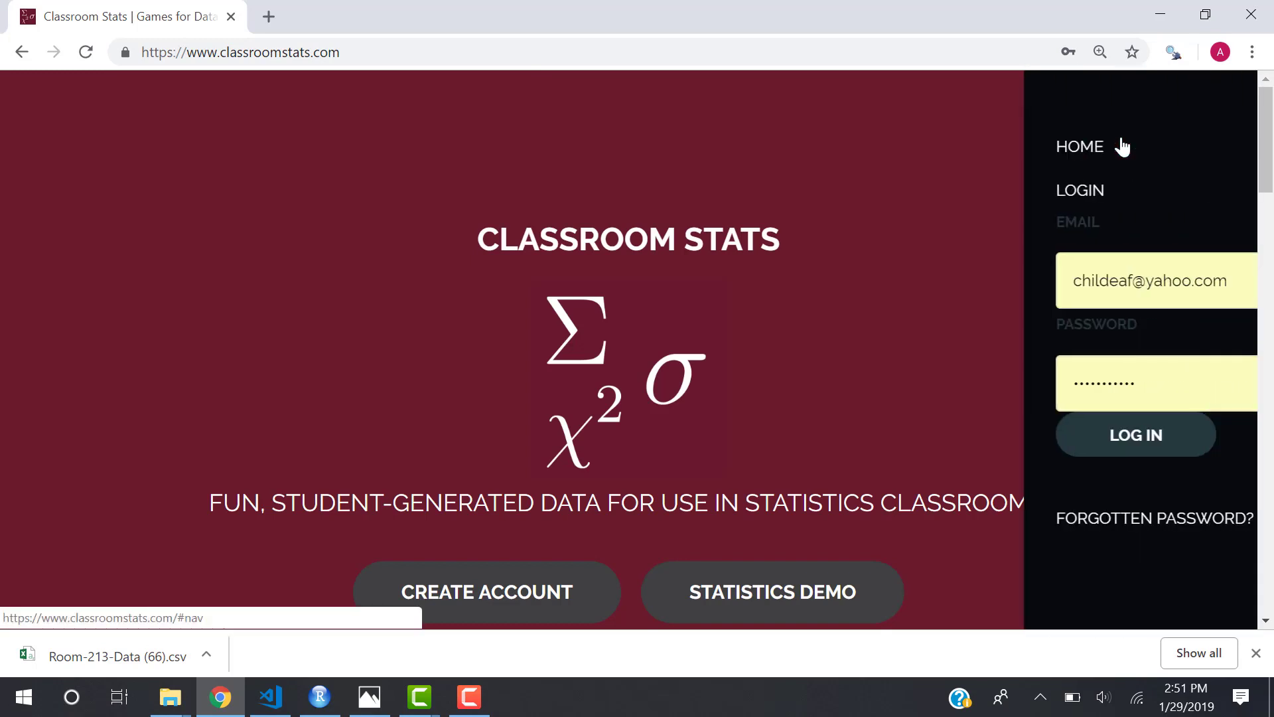
click(1075, 449)
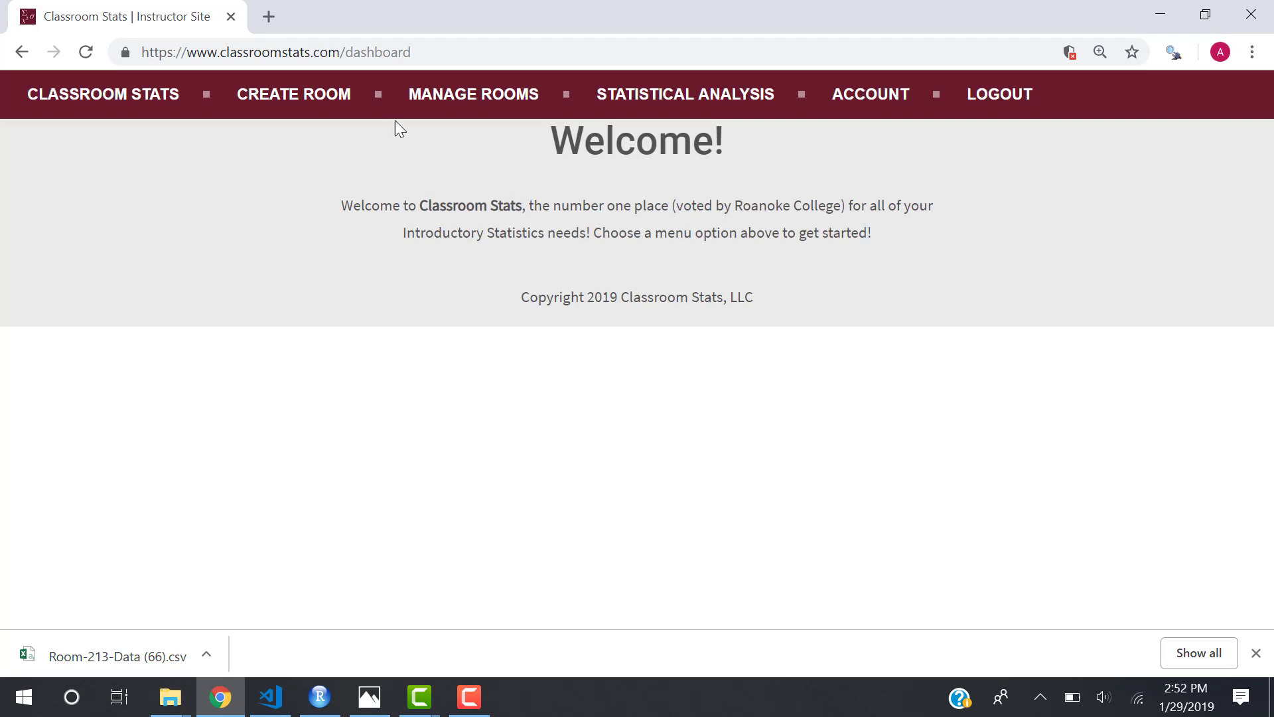
Find room LSWH in the managed rooms list and create a public link for it.
click(468, 106)
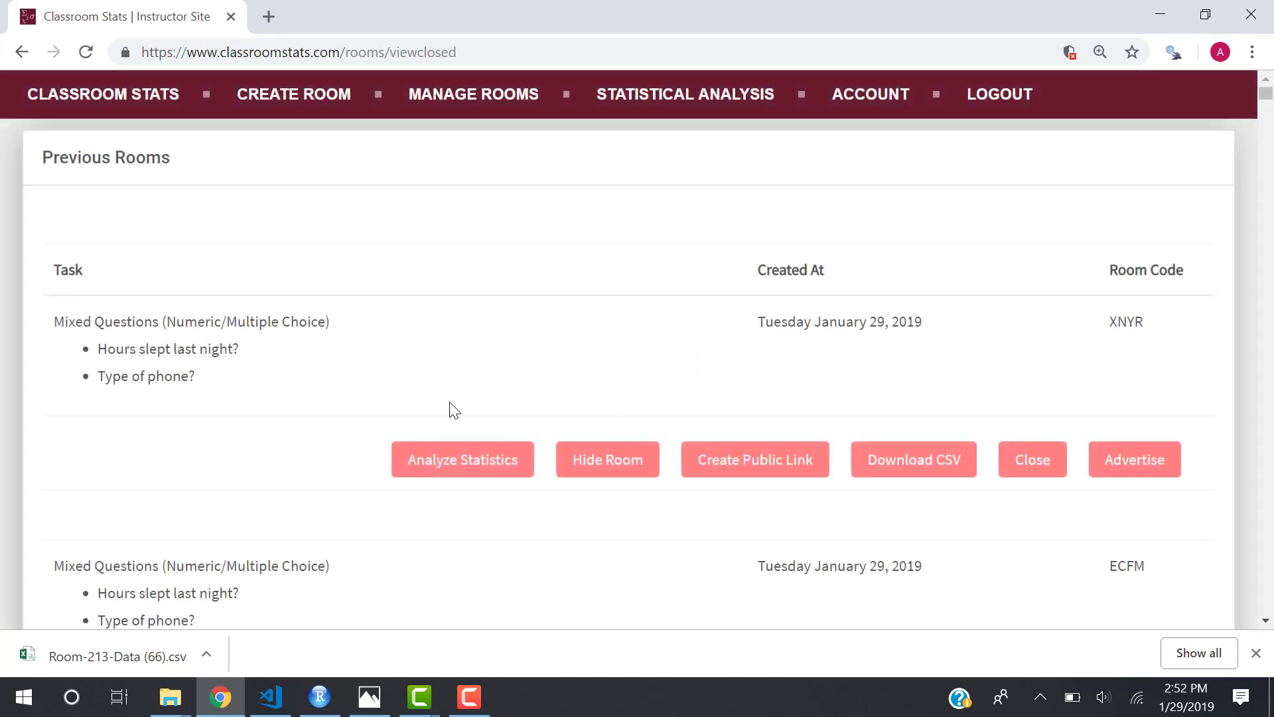
scroll(451, 409, down, 3)
scroll(451, 409, down, 15)
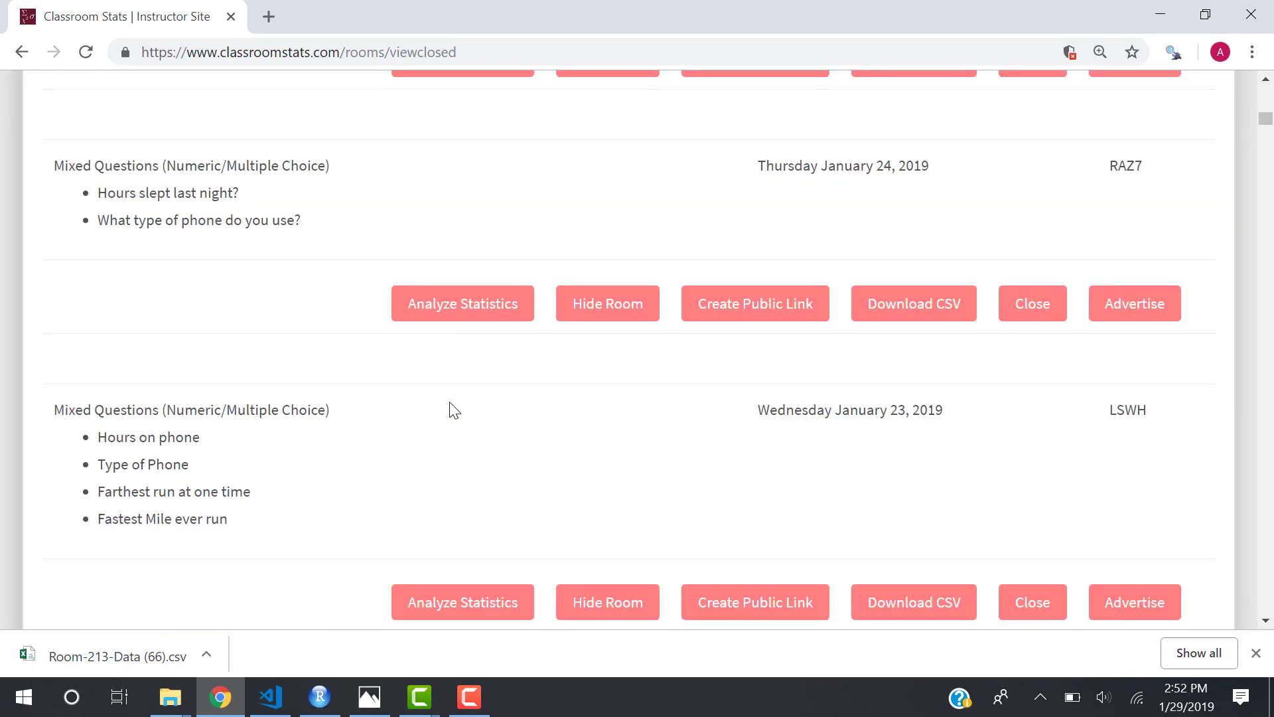
scroll(452, 409, up, 1)
scroll(451, 410, down, 1)
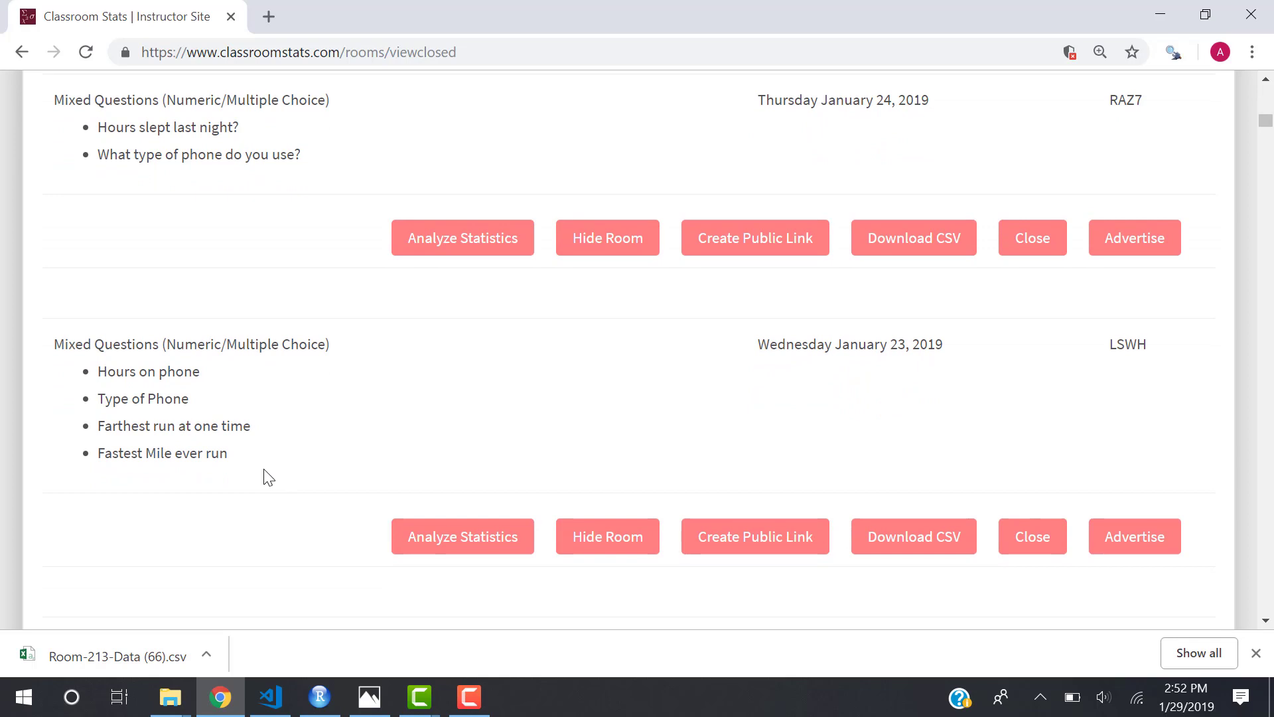
drag(229, 456, 100, 465)
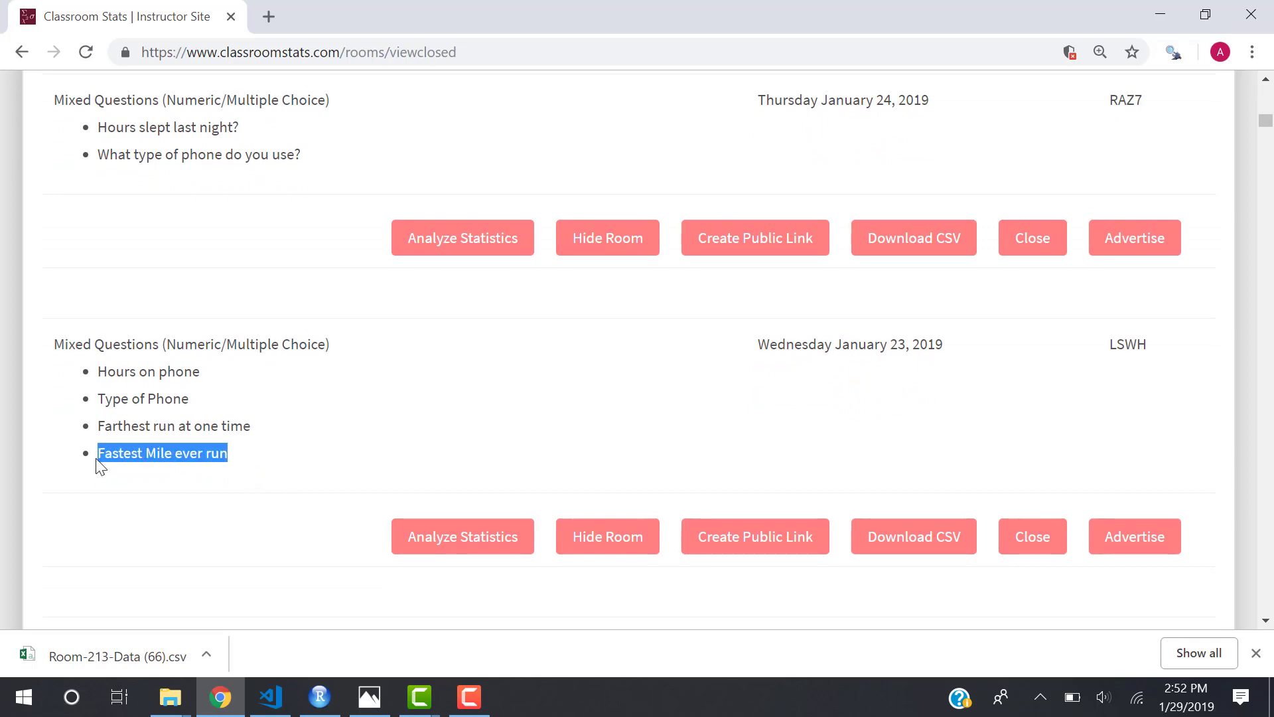
click(257, 458)
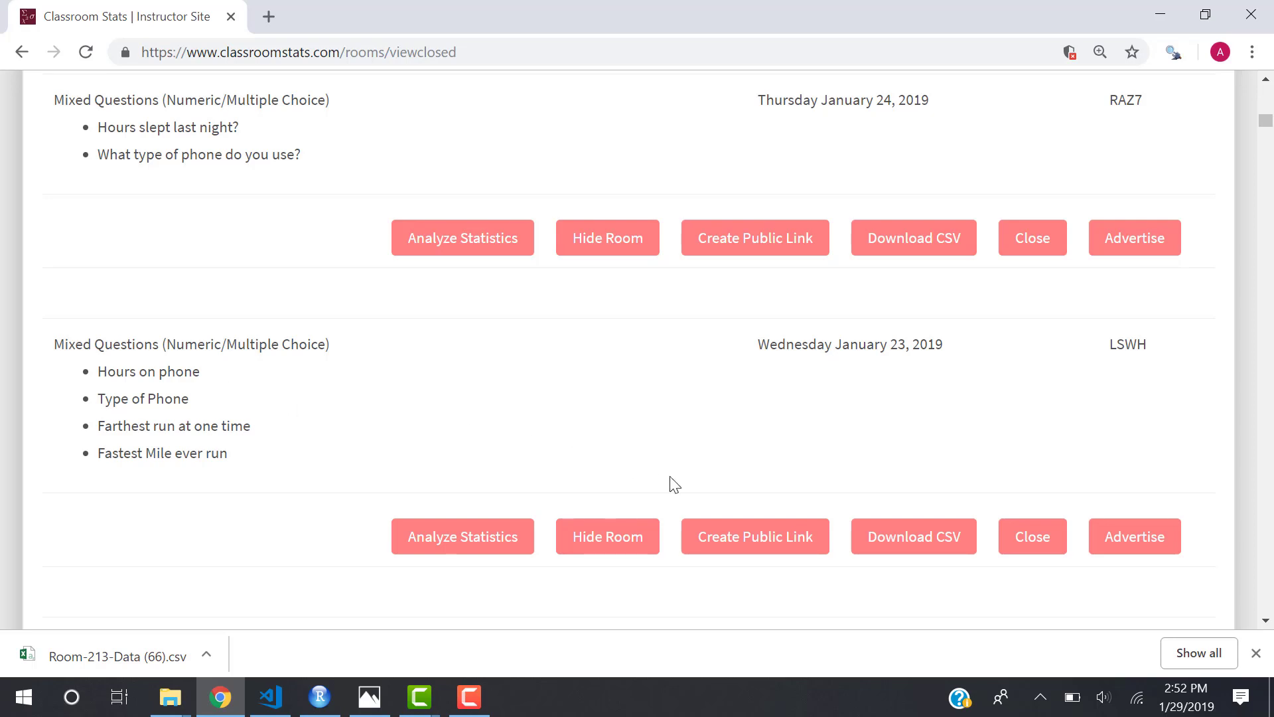
click(746, 545)
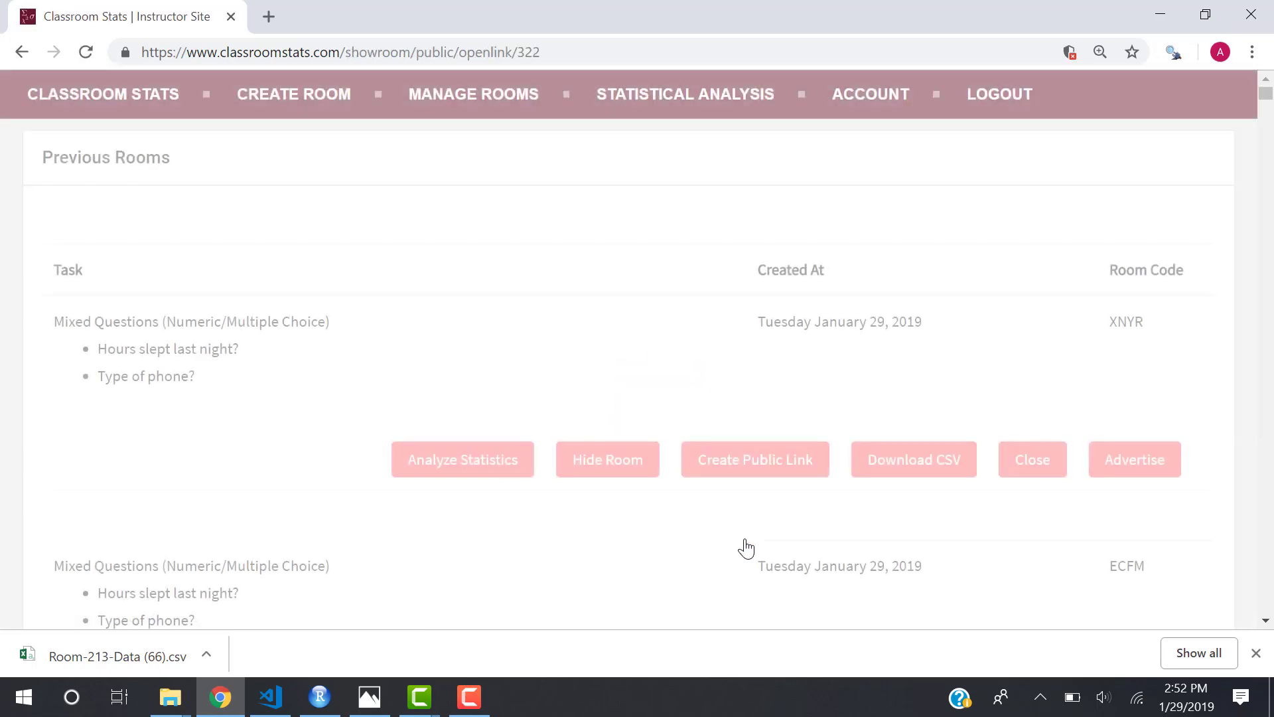
scroll(714, 548, down, 18)
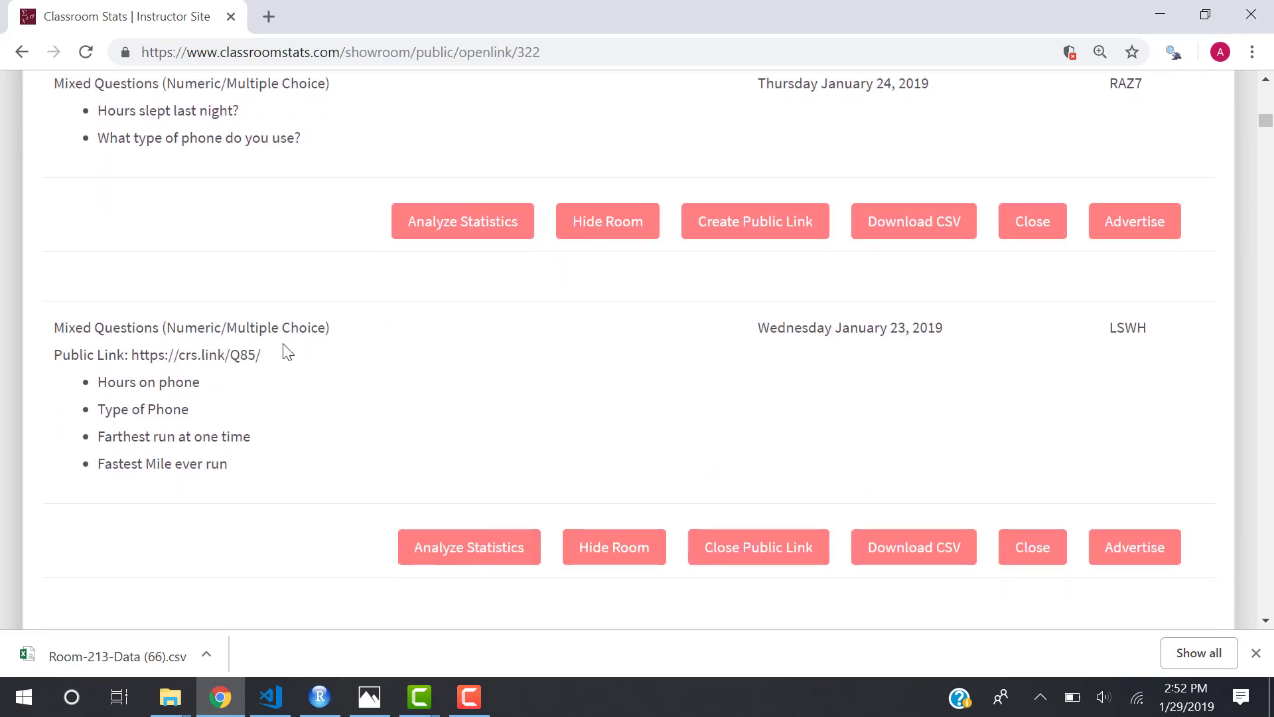
drag(277, 359, 129, 361)
key(ctrl+c)
Open the LSWH public link in a new tab and review its Hours on phone histogram and statistics.
click(278, 12)
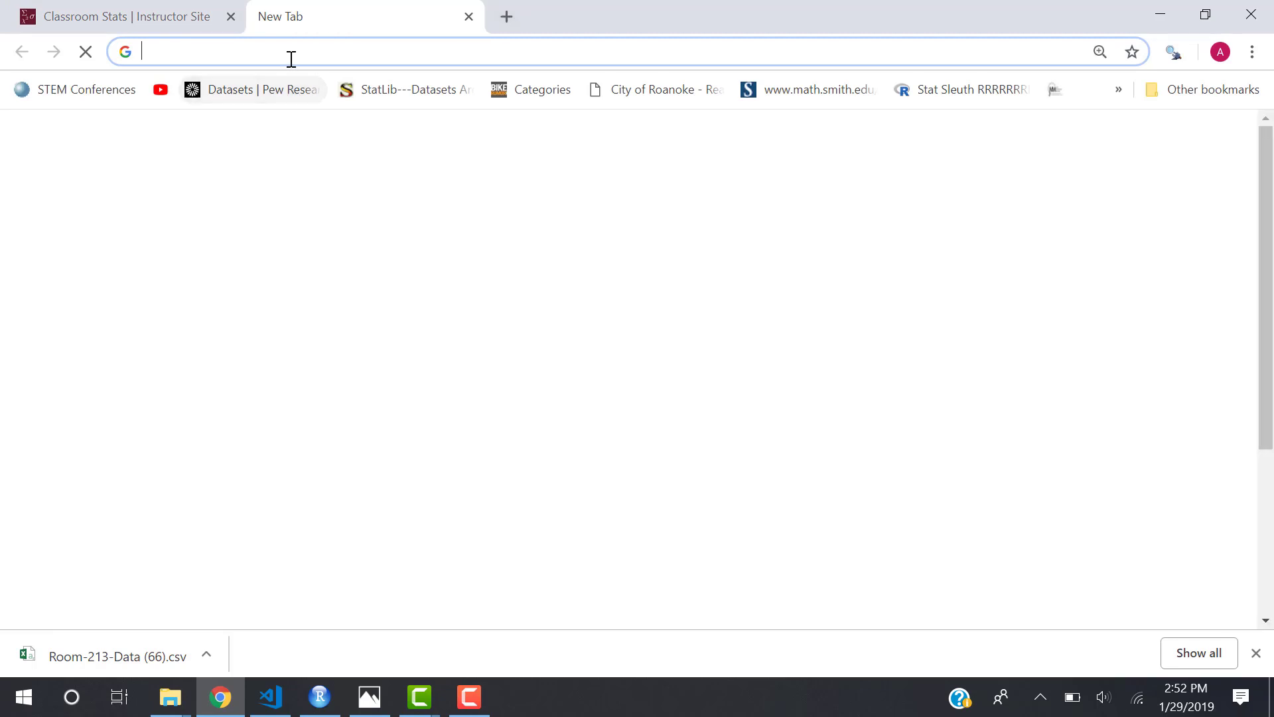
key(ctrl+v)
key(Return)
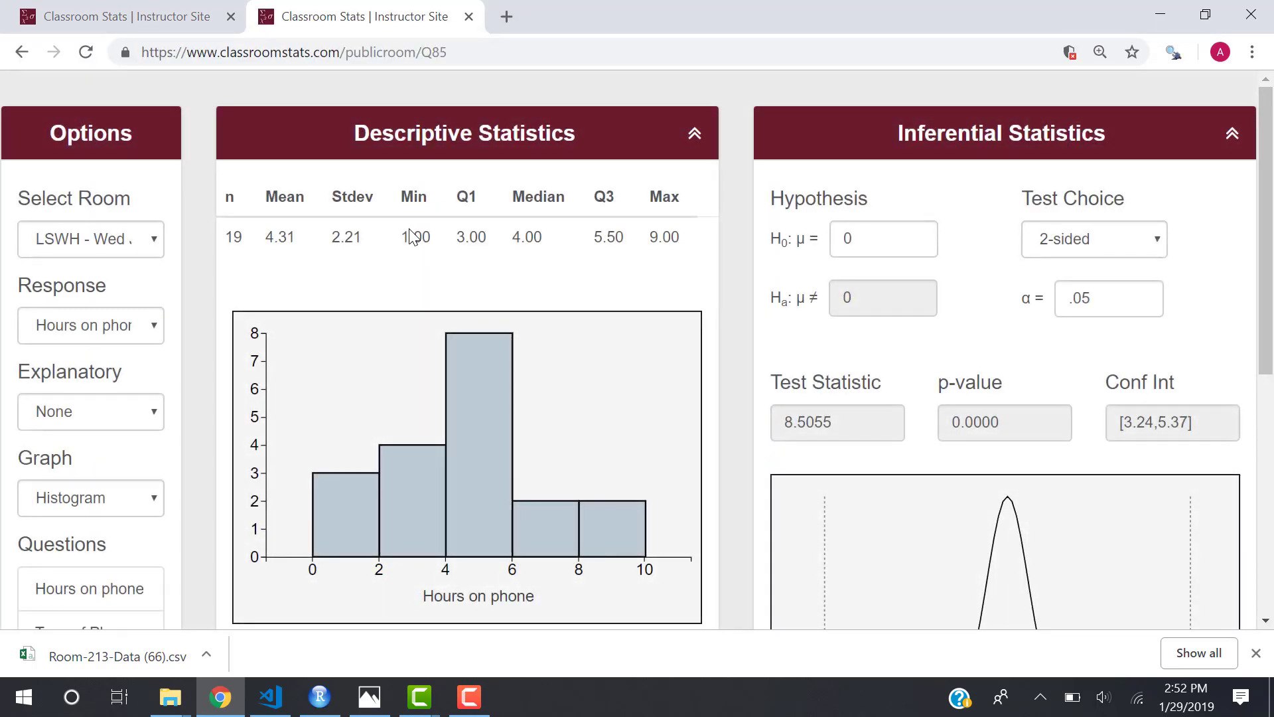
scroll(478, 358, down, 1)
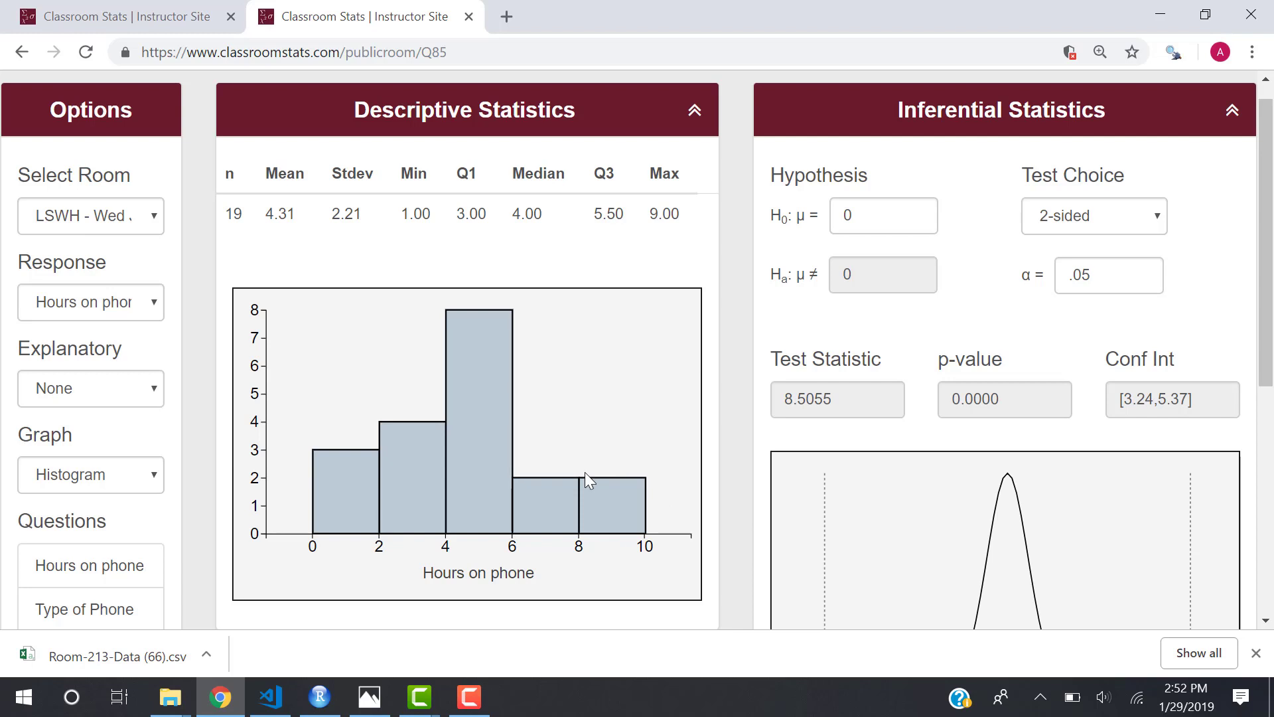
scroll(556, 418, up, 1)
scroll(556, 408, down, 2)
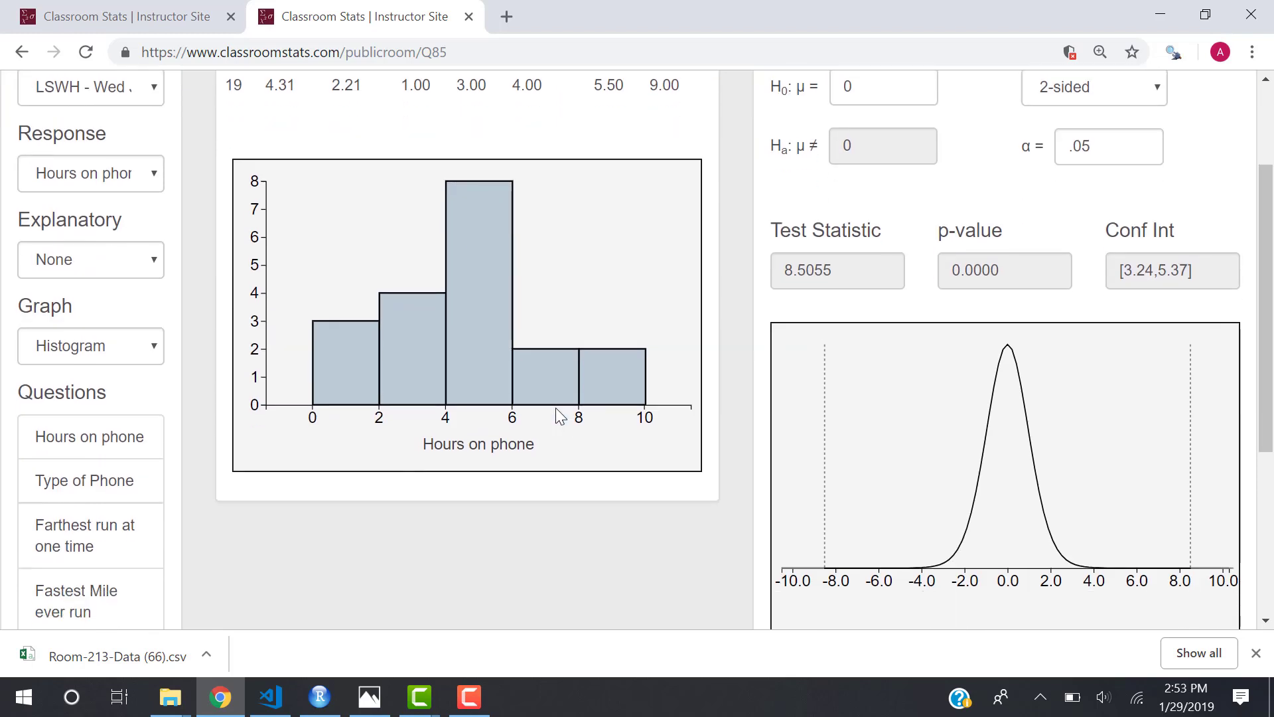
scroll(555, 408, up, 3)
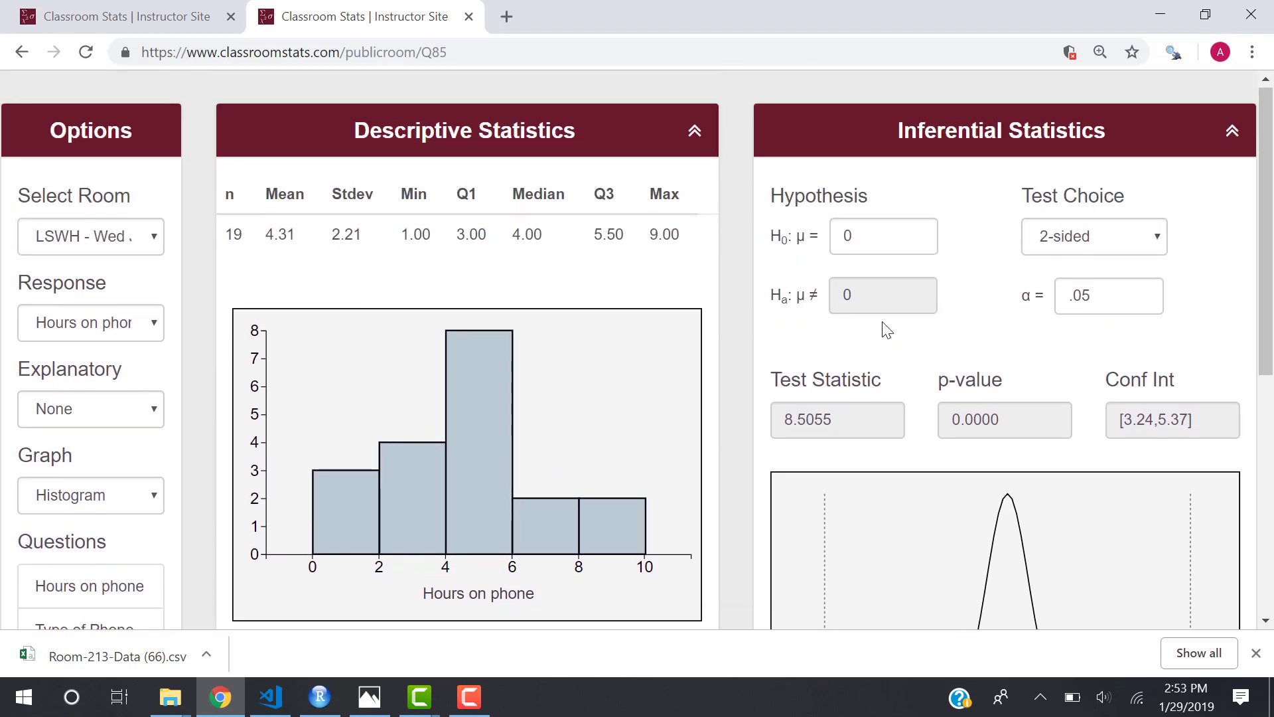
scroll(888, 329, down, 1)
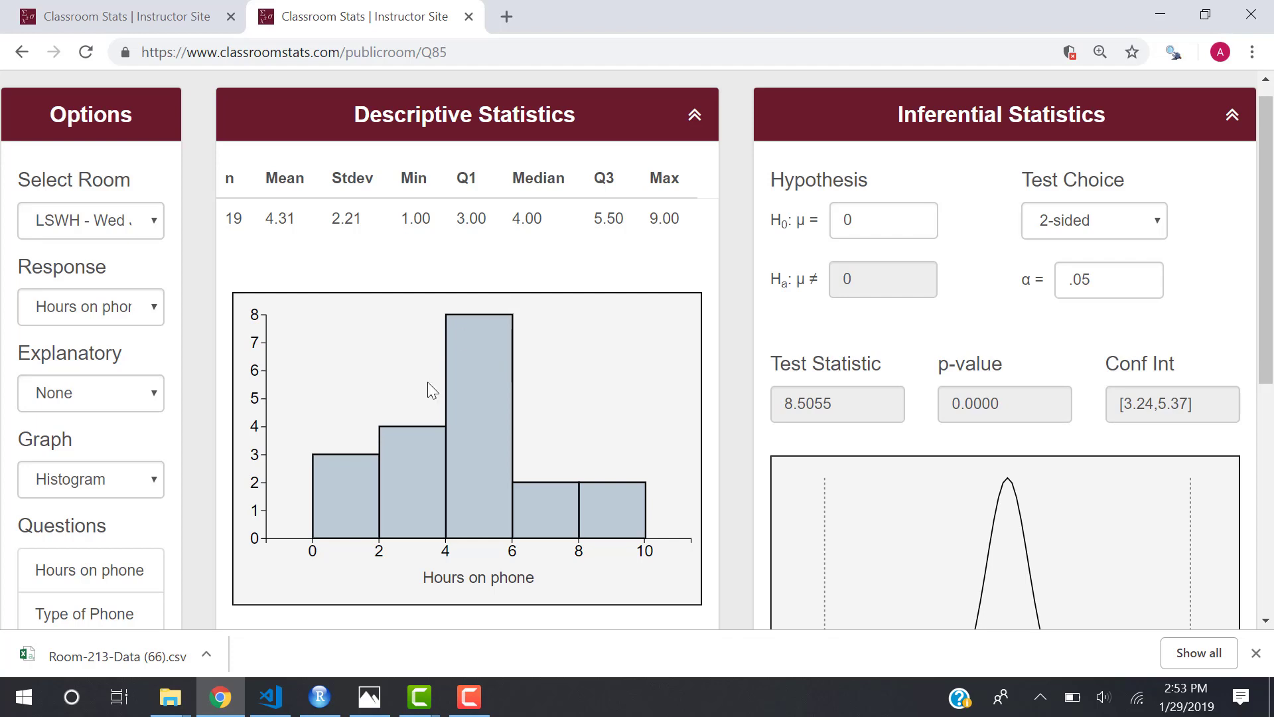
mouse_move(465, 690)
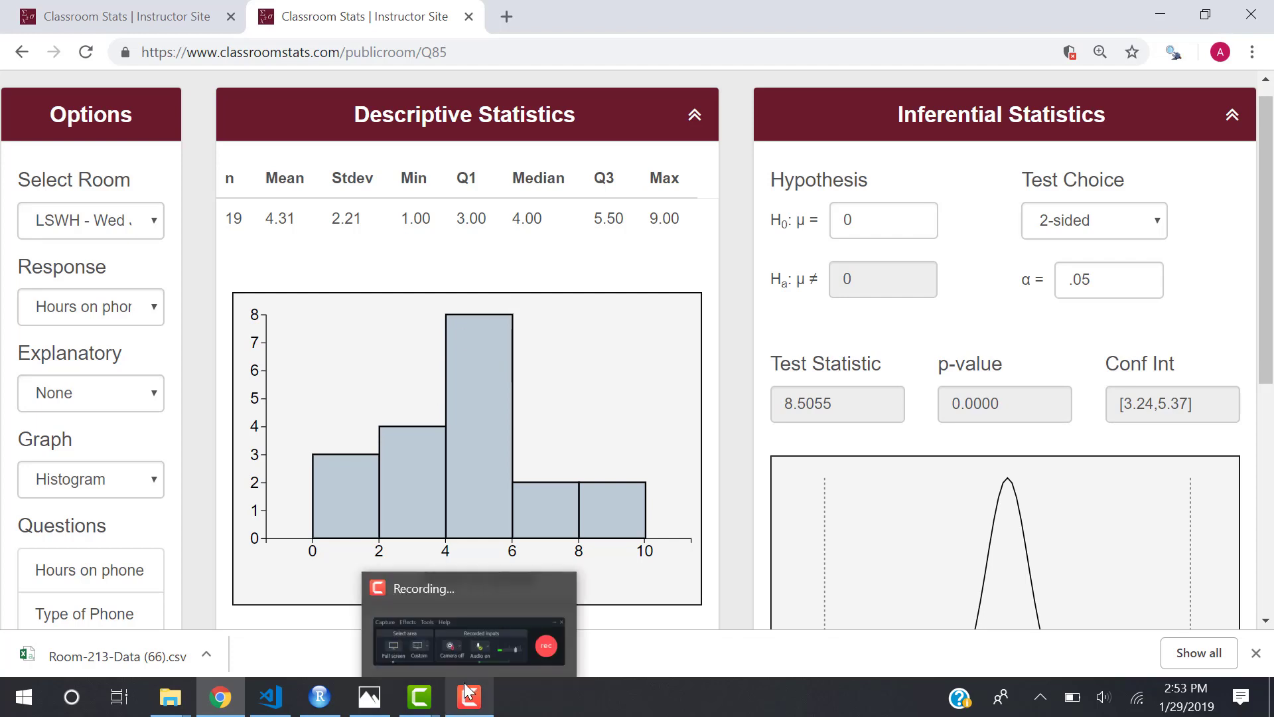